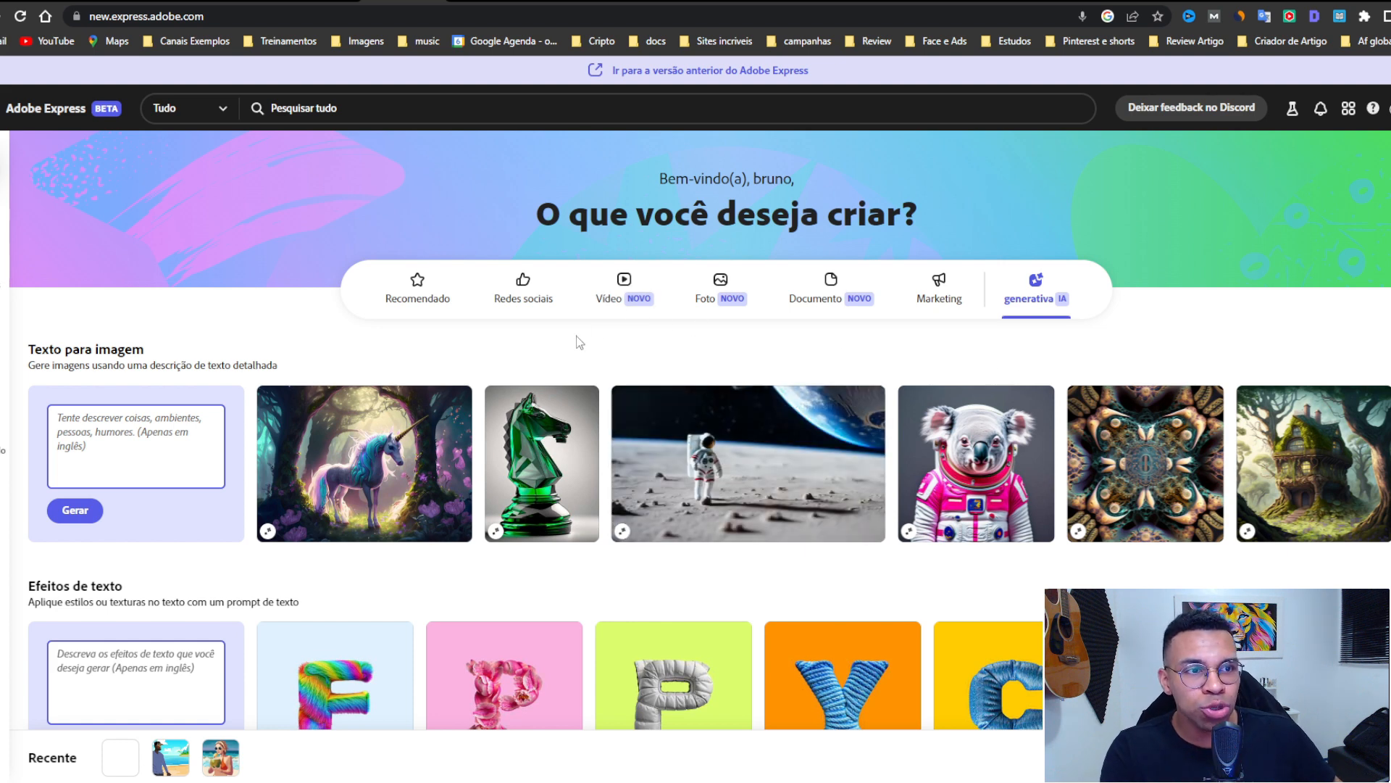
Look over the video creation formats, including the TikTok video, and go back to the recommended creation options
{"action": "left_click", "coordinate": [621, 286]}
{"action": "scroll", "coordinate": [134, 377], "scroll_direction": "down", "scroll_amount": 1}
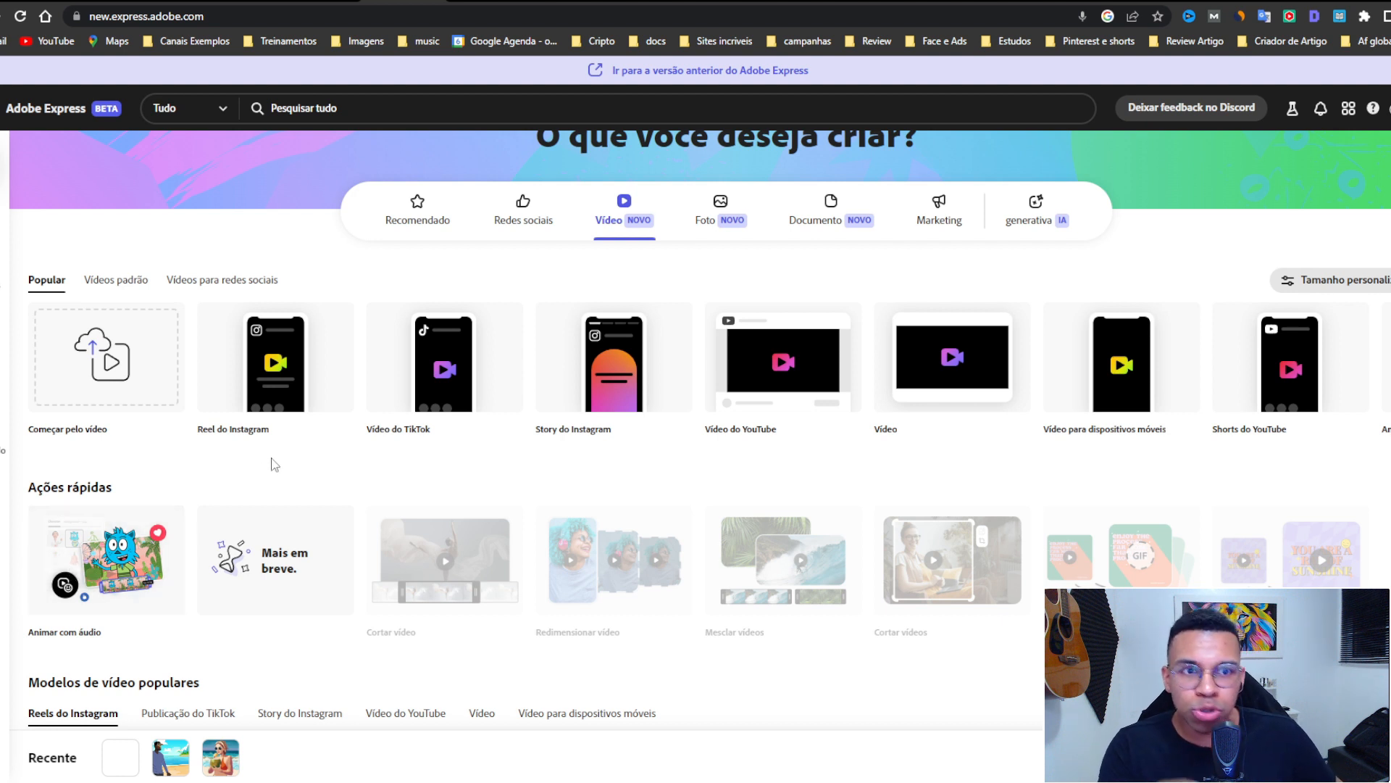
{"action": "mouse_move", "coordinate": [372, 412]}
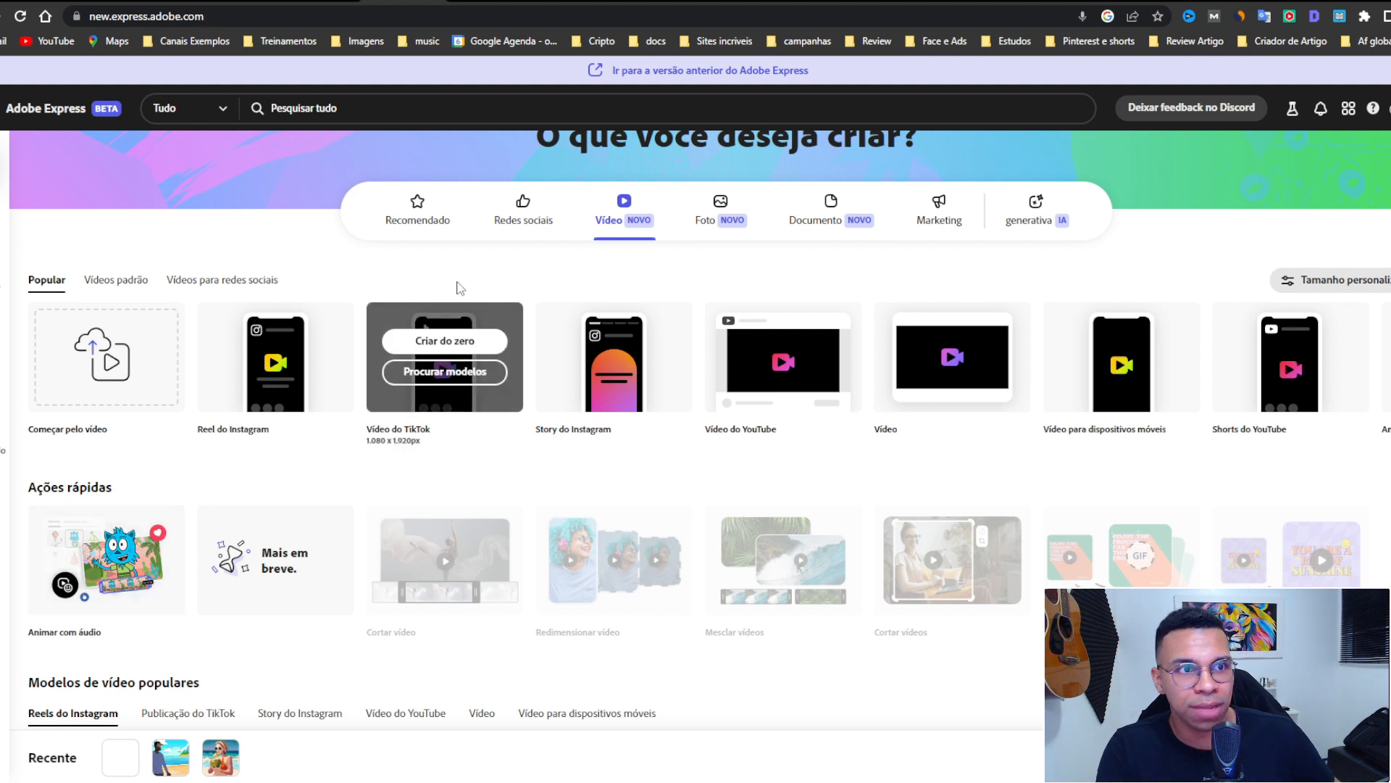
{"action": "scroll", "coordinate": [456, 282], "scroll_direction": "up", "scroll_amount": 1}
{"action": "left_click", "coordinate": [520, 285]}
{"action": "left_click", "coordinate": [416, 288]}
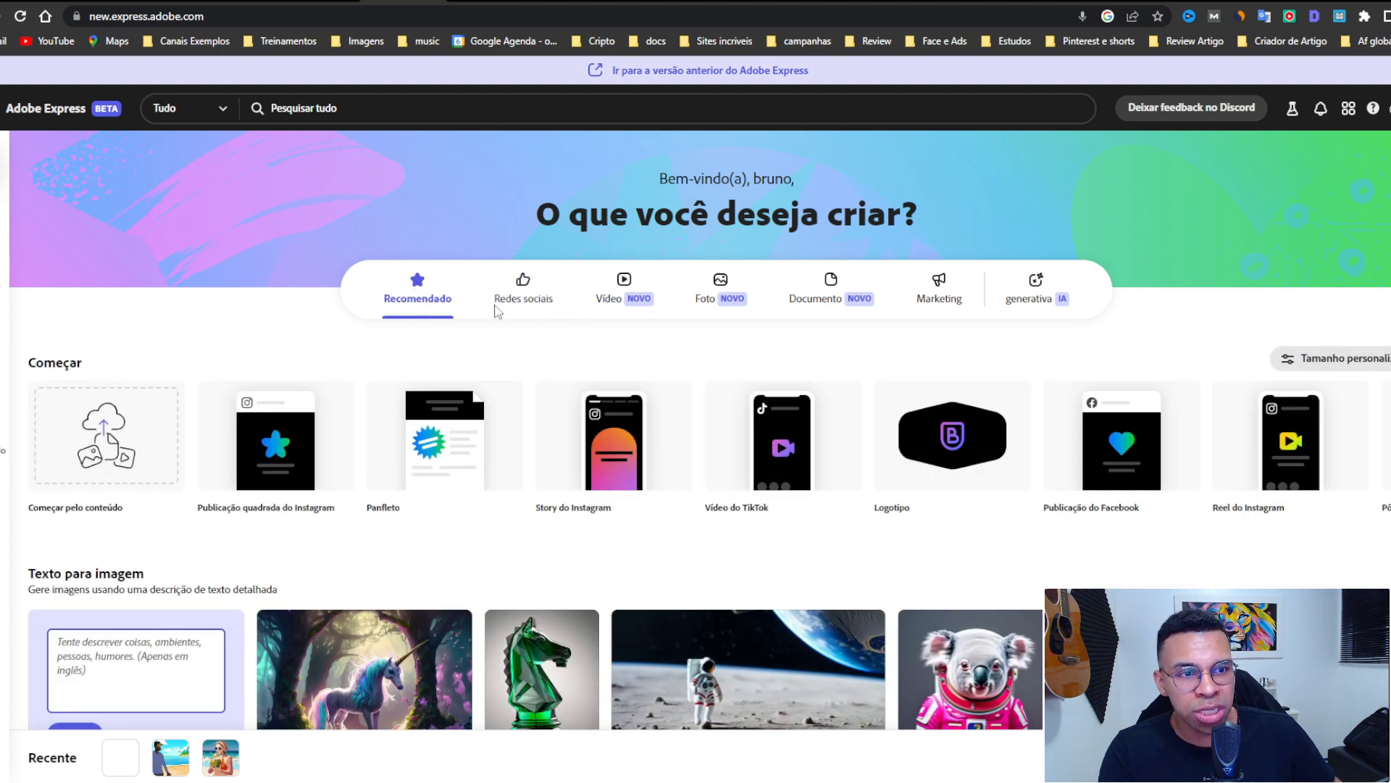
Examine the recommended section's starting formats, text-to-image and text effects samples, quick actions and popular templates
{"action": "mouse_move", "coordinate": [497, 476]}
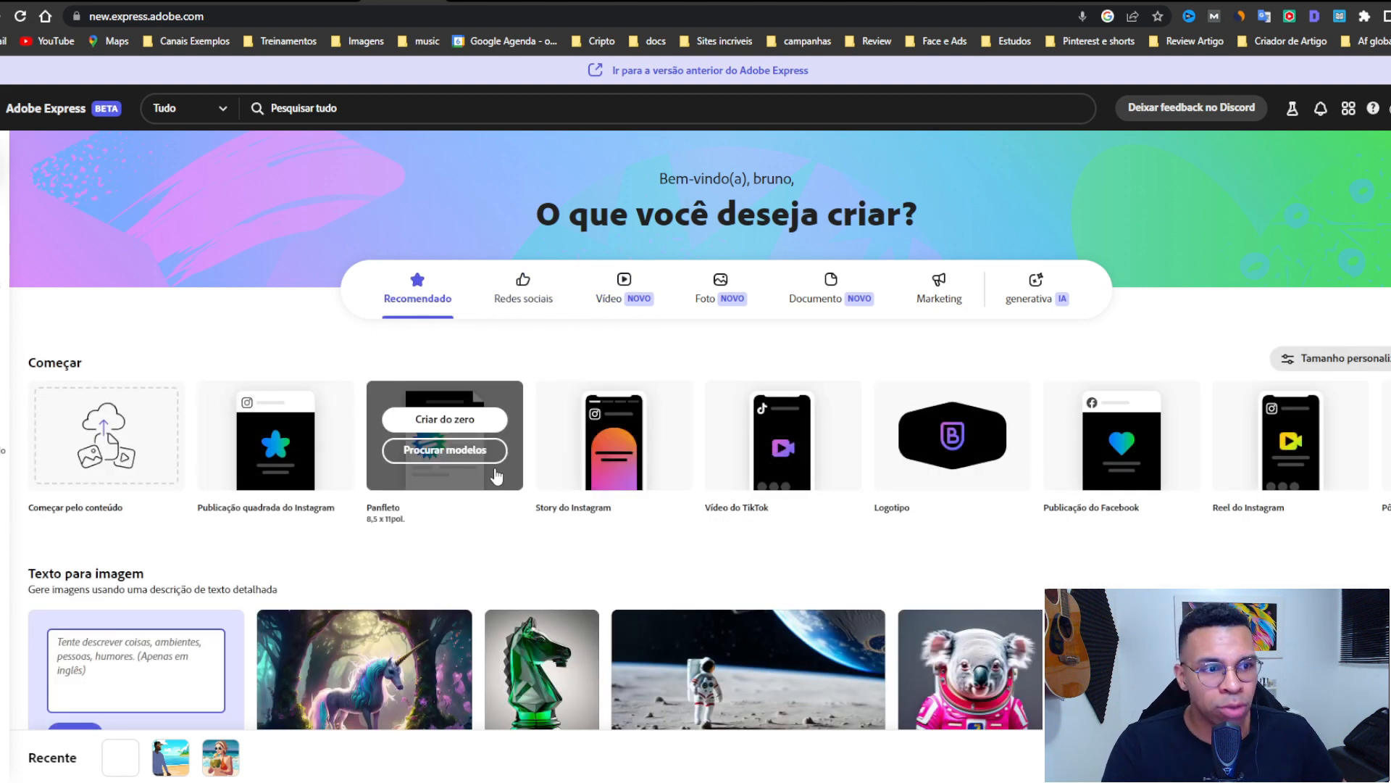
{"action": "scroll", "coordinate": [504, 491], "scroll_direction": "down", "scroll_amount": 2}
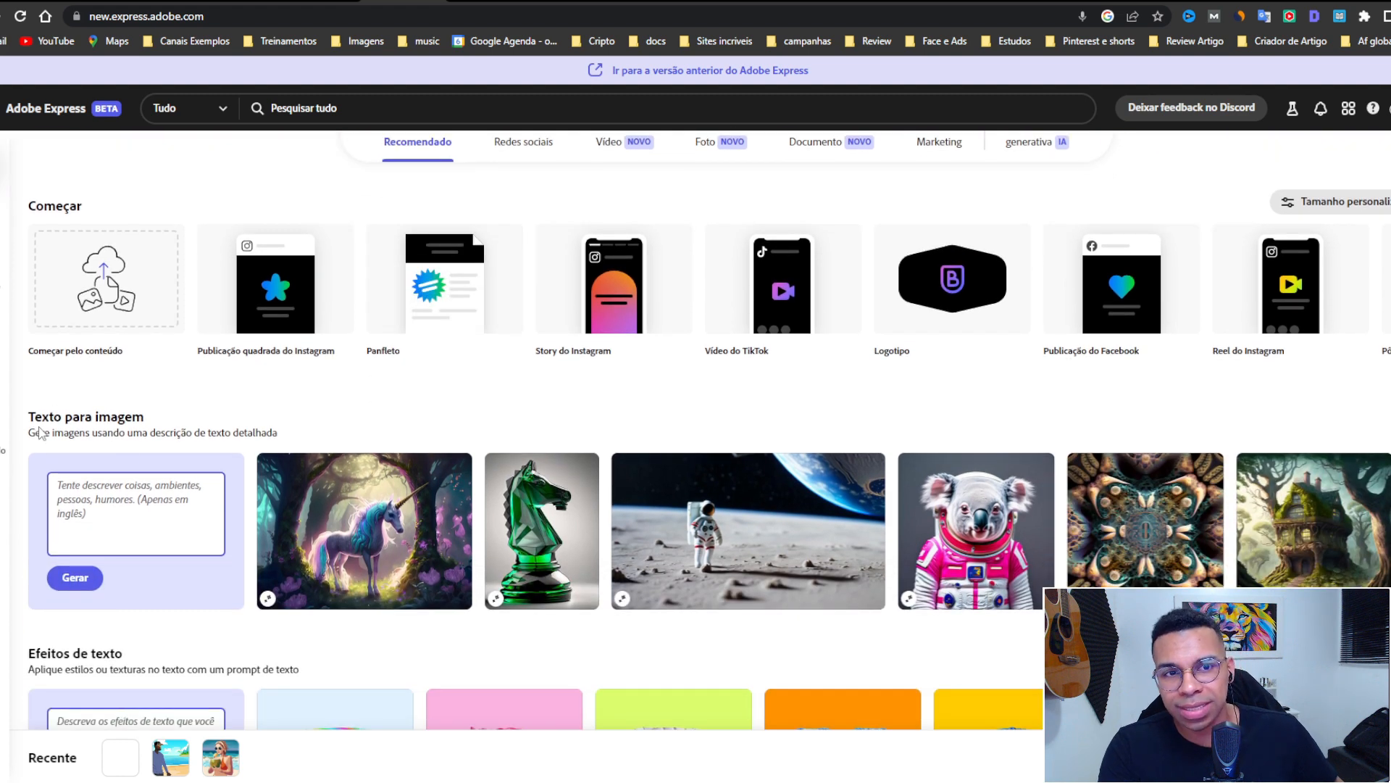
{"action": "scroll", "coordinate": [109, 468], "scroll_direction": "down", "scroll_amount": 2}
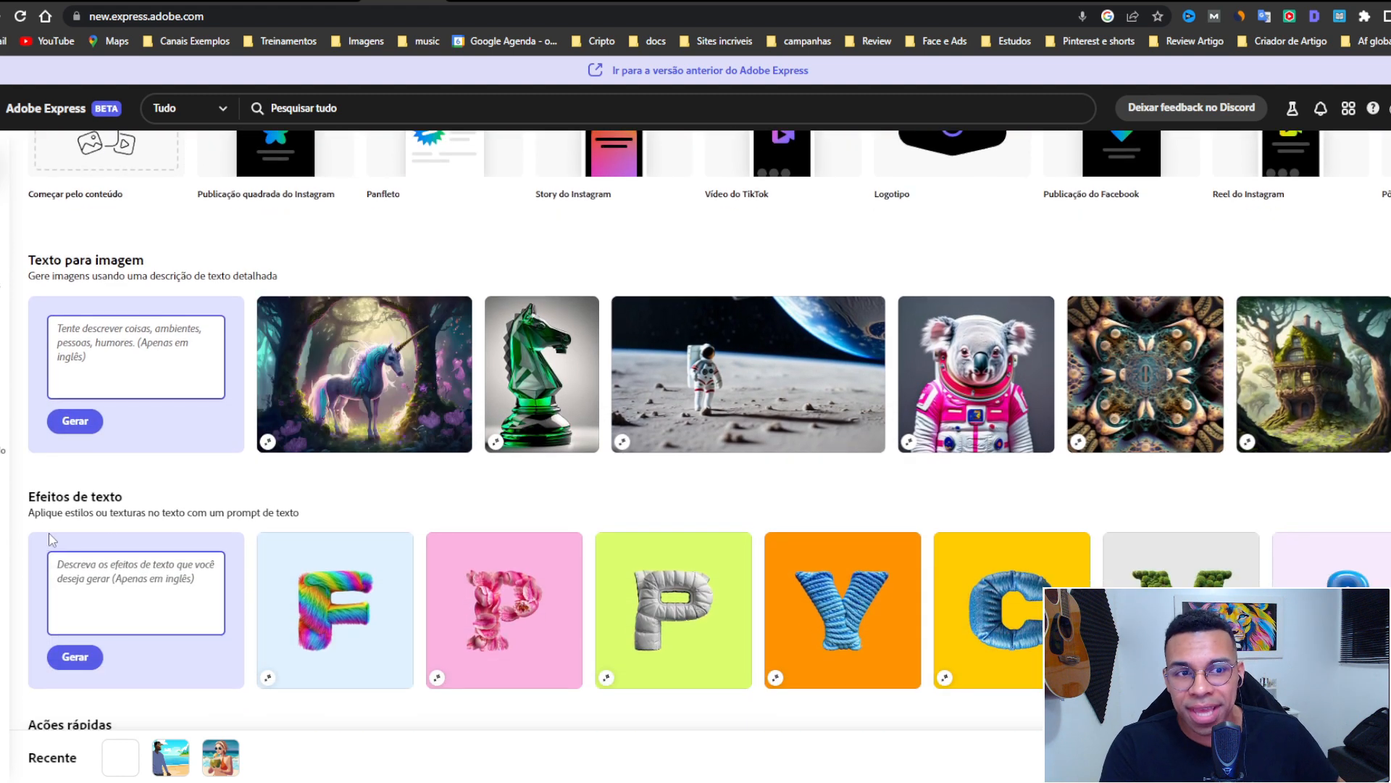
{"action": "scroll", "coordinate": [206, 542], "scroll_direction": "down", "scroll_amount": 1}
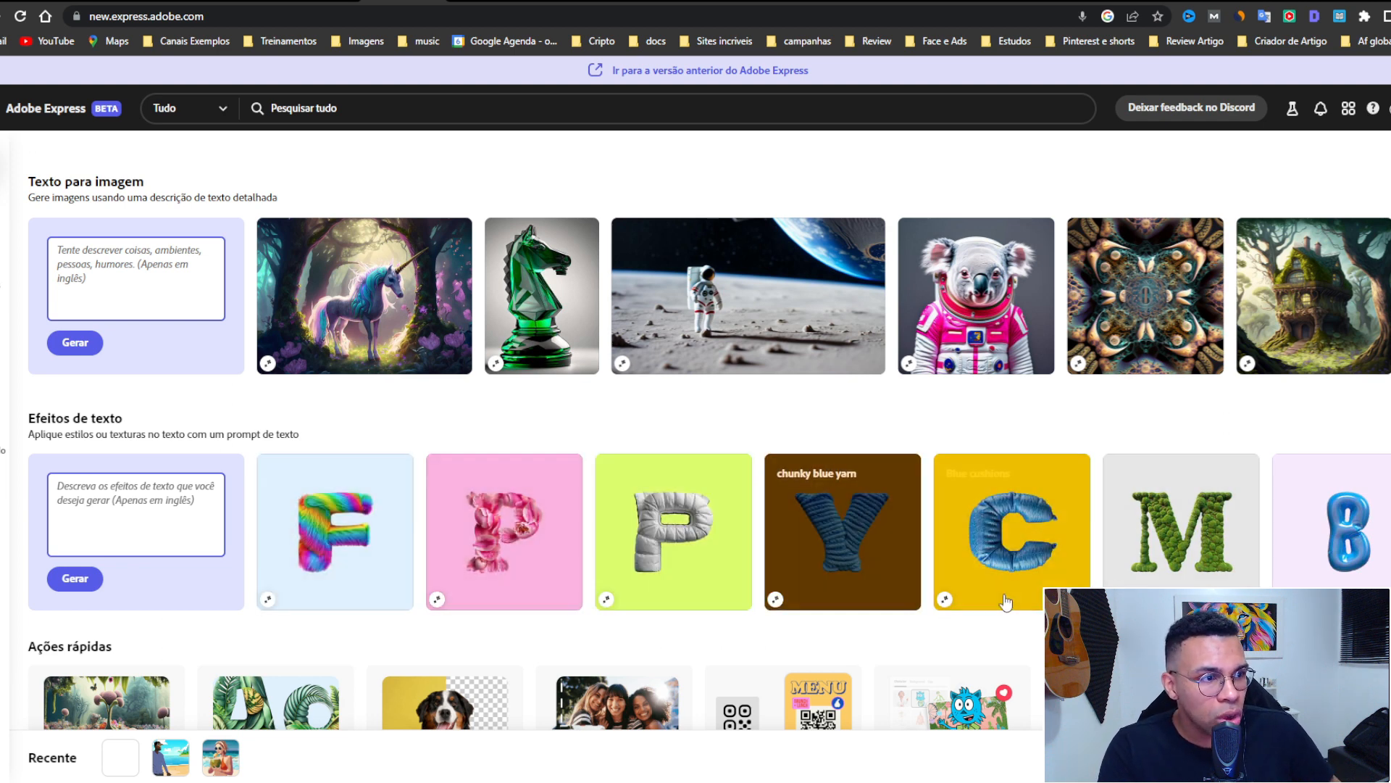
{"action": "left_click", "coordinate": [1384, 531]}
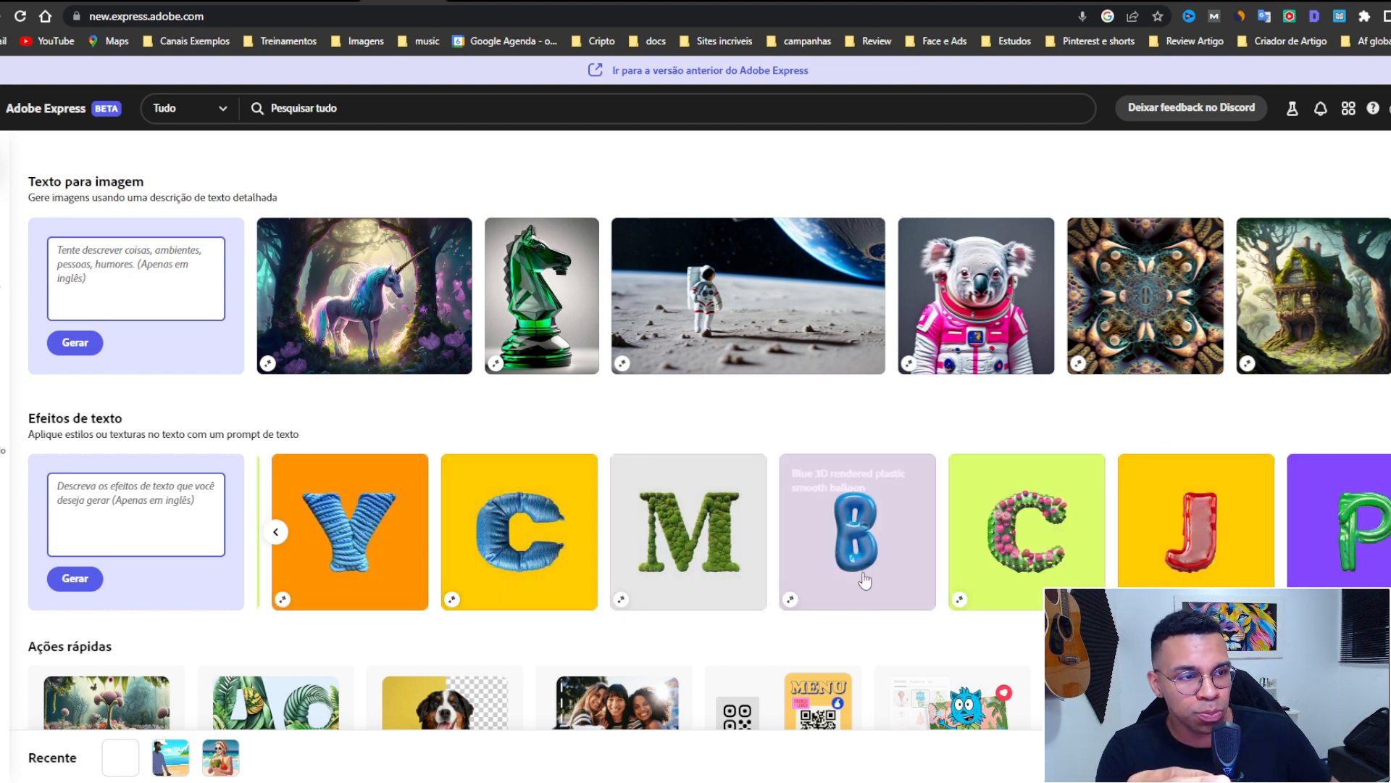
{"action": "scroll", "coordinate": [529, 580], "scroll_direction": "down", "scroll_amount": 2}
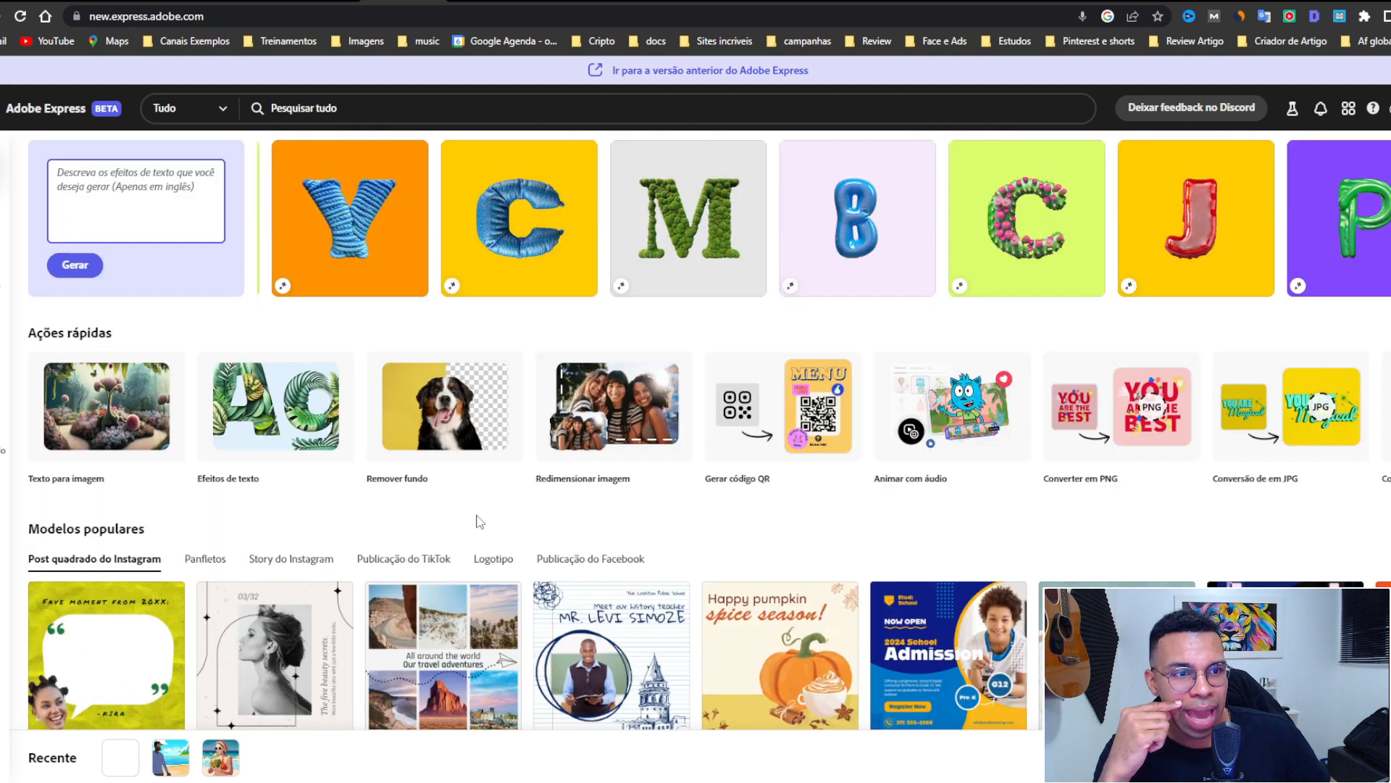
{"action": "scroll", "coordinate": [725, 572], "scroll_direction": "down", "scroll_amount": 2}
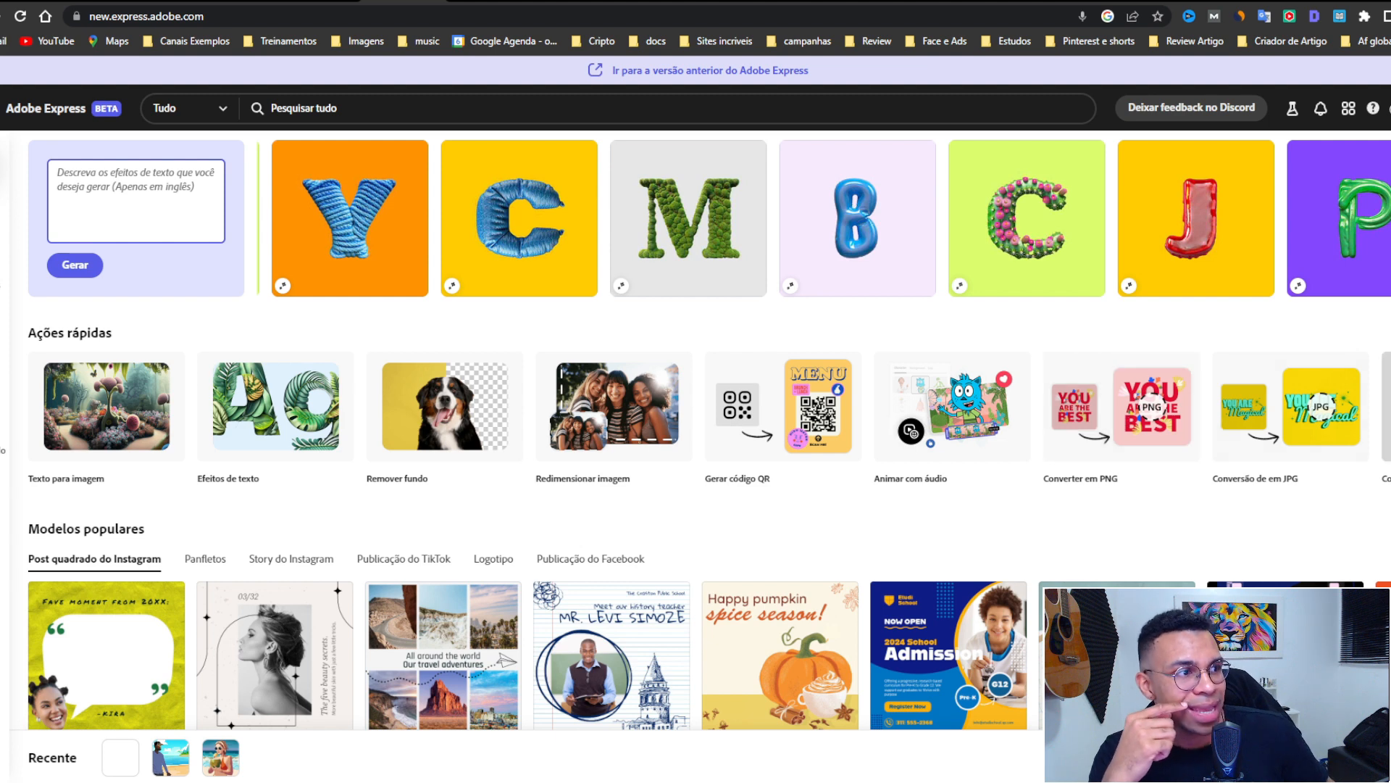
{"action": "left_click", "coordinate": [1388, 406]}
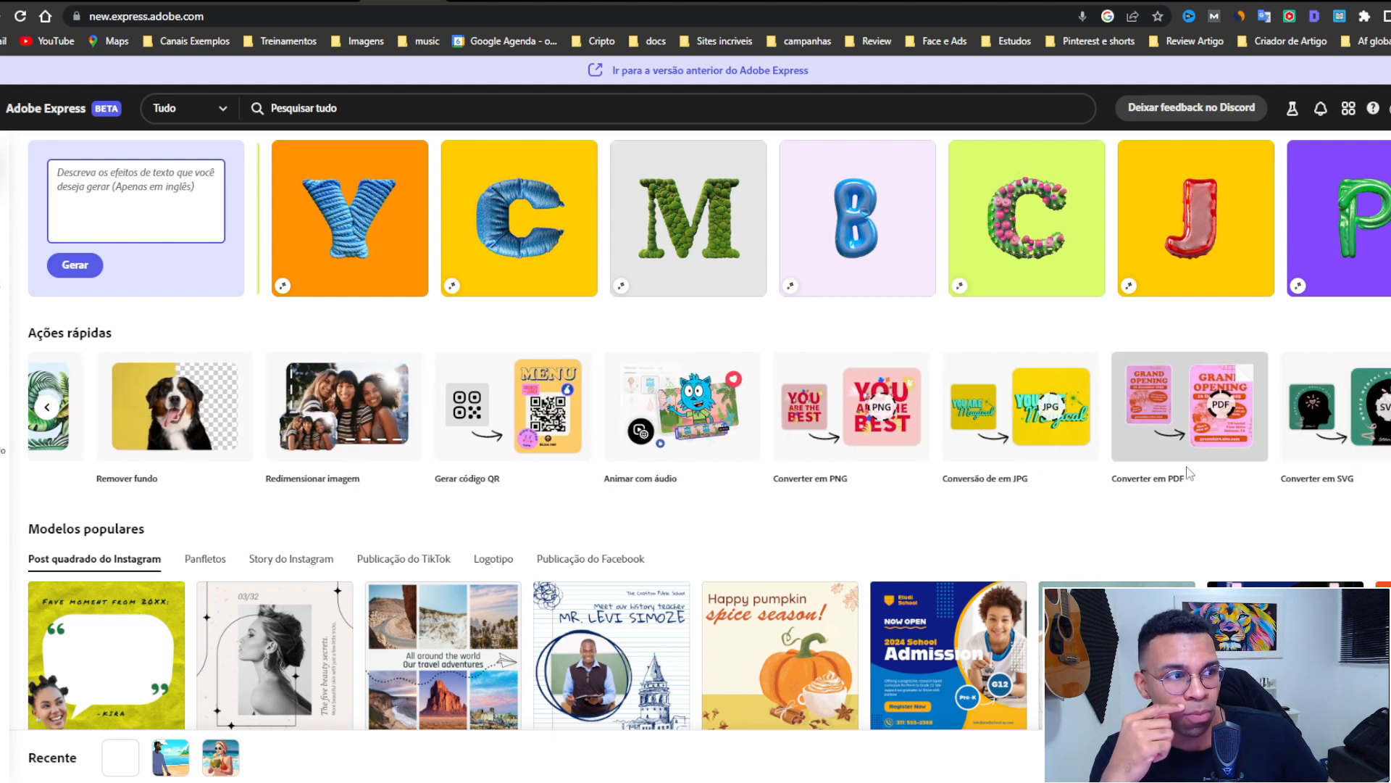
{"action": "scroll", "coordinate": [783, 481], "scroll_direction": "down", "scroll_amount": 1}
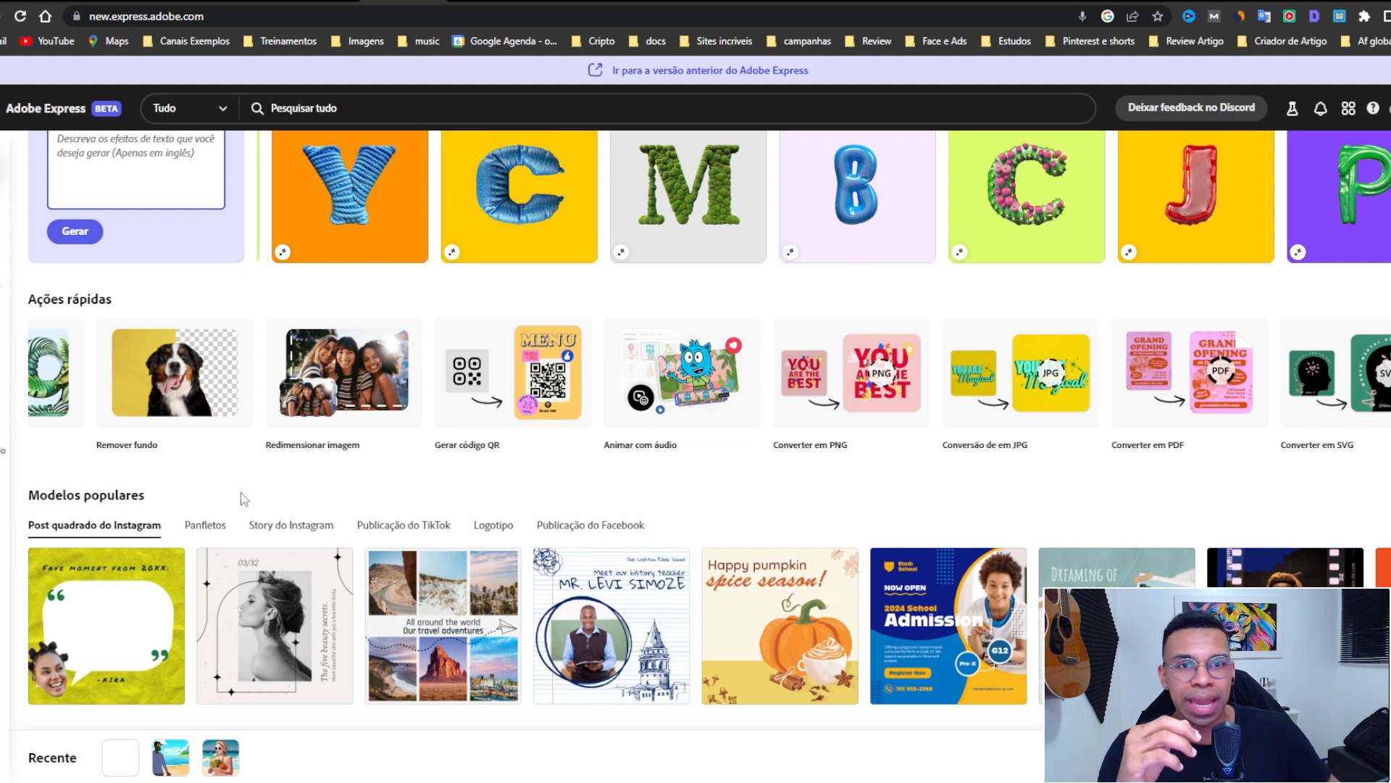
Open the Animar com áudio quick action from the video category
{"action": "scroll", "coordinate": [239, 494], "scroll_direction": "up", "scroll_amount": 10}
{"action": "left_click", "coordinate": [635, 304]}
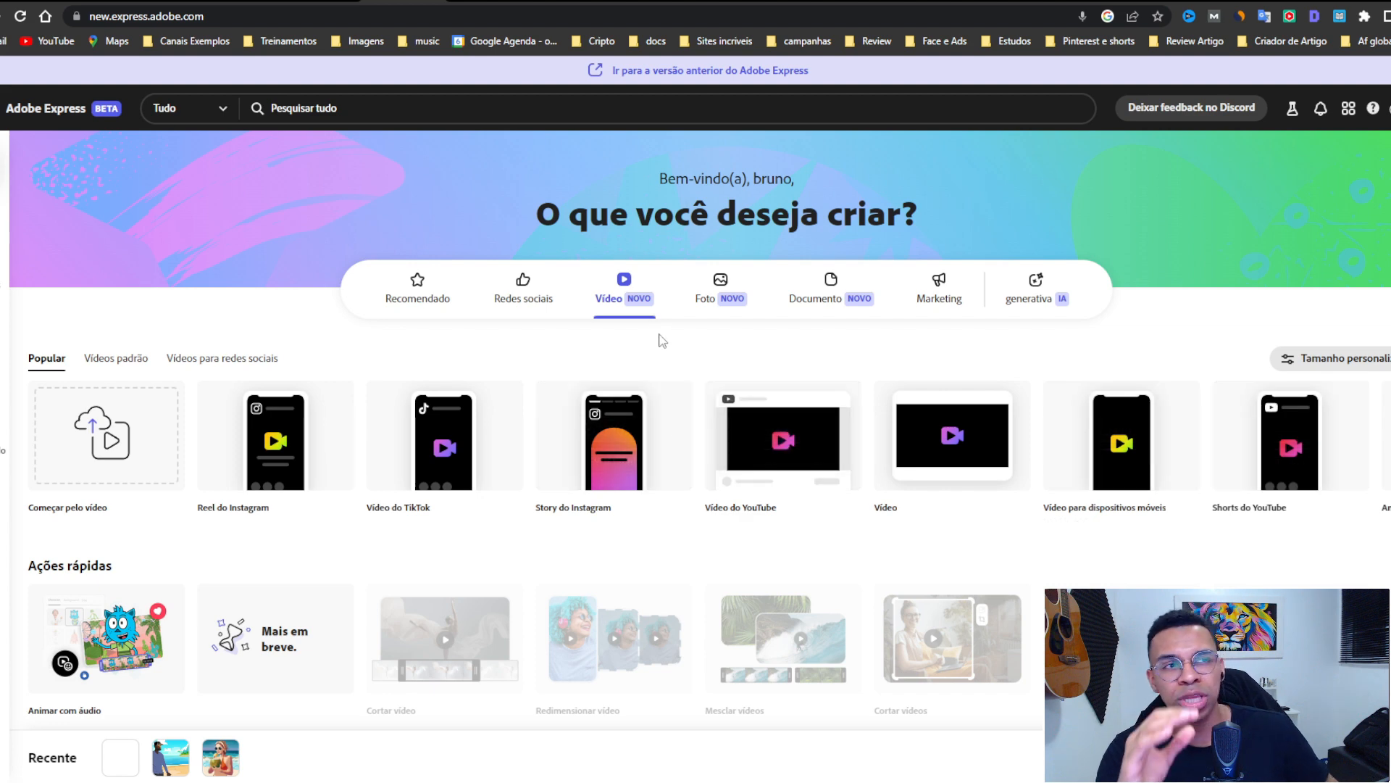
{"action": "scroll", "coordinate": [131, 688], "scroll_direction": "down", "scroll_amount": 1}
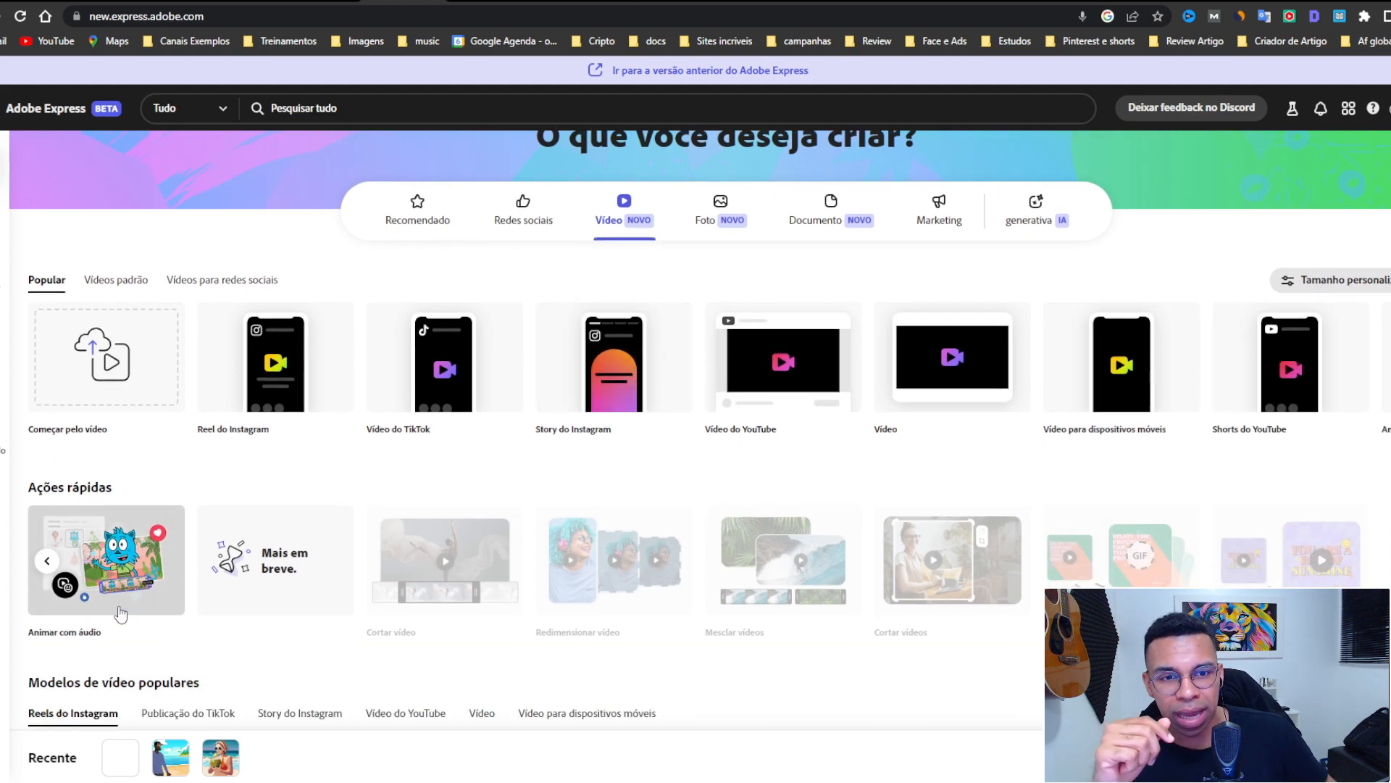
{"action": "left_click", "coordinate": [109, 556]}
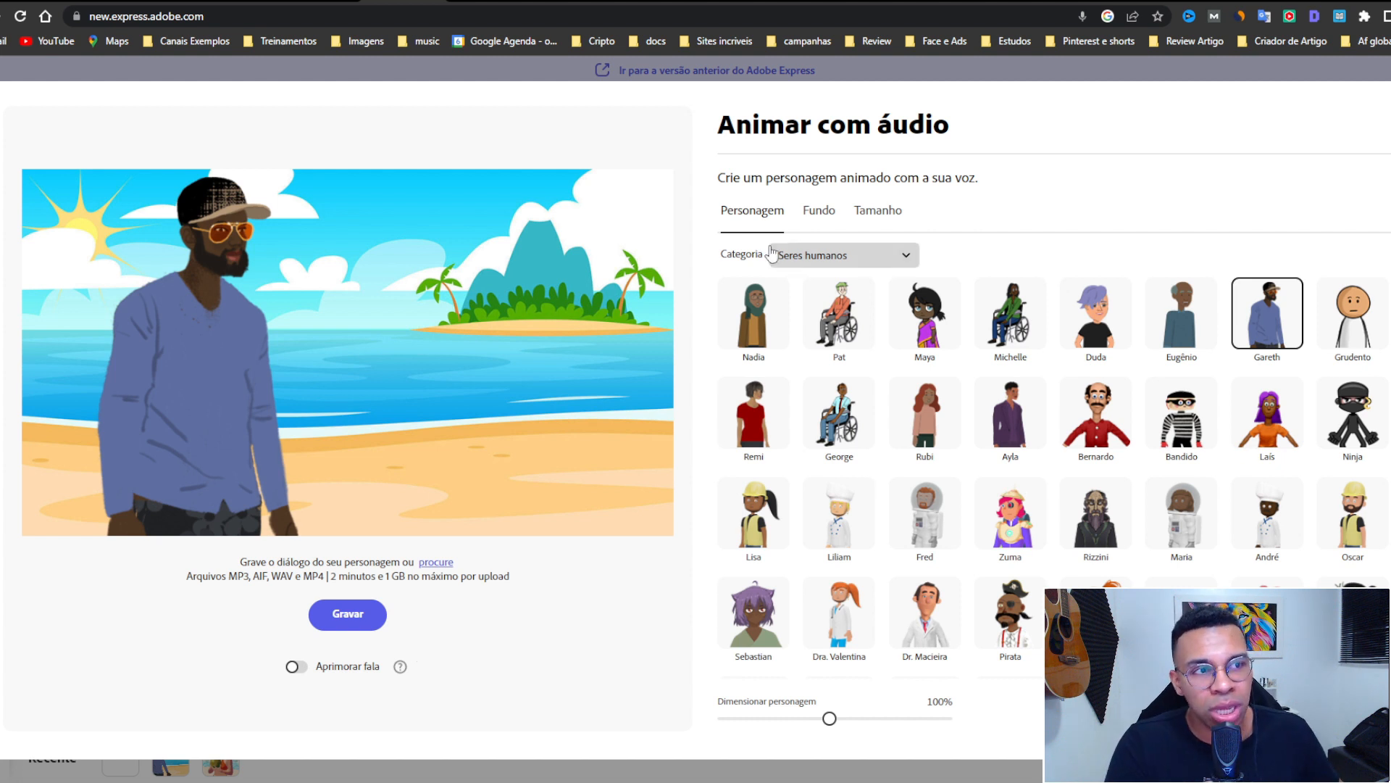
Try the characters Michelle, Futebol and Grudento from the Novos category in the scene
{"action": "left_click", "coordinate": [875, 262]}
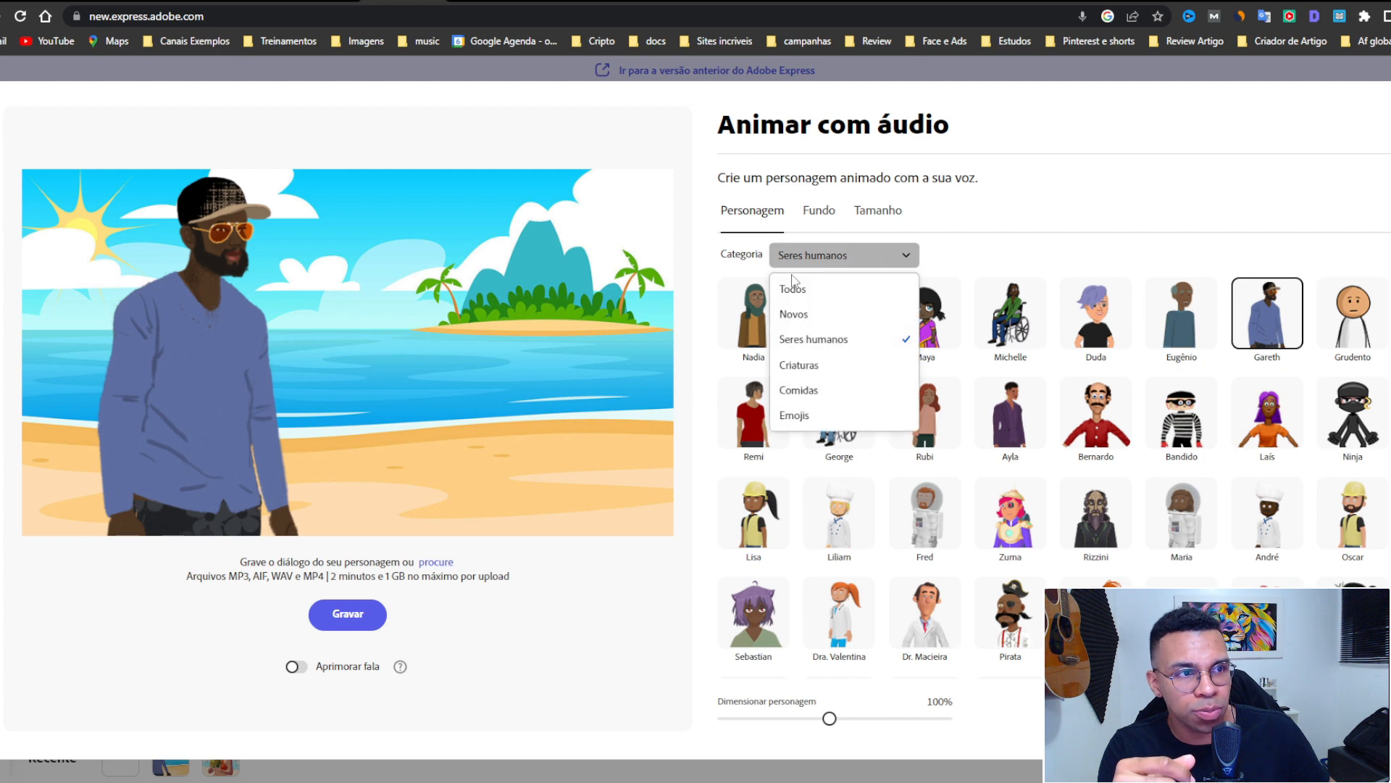
{"action": "left_click", "coordinate": [806, 316]}
{"action": "left_click", "coordinate": [1011, 323]}
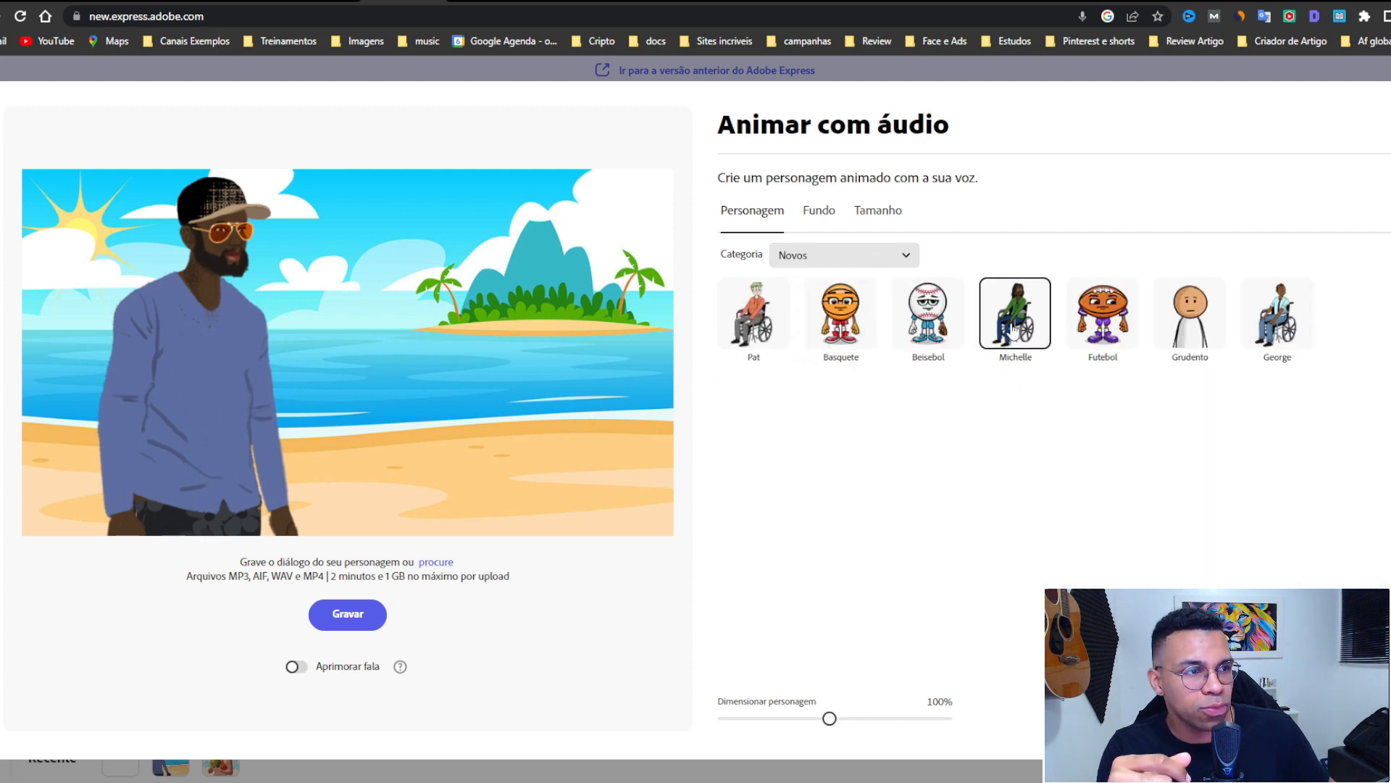
{"action": "left_click", "coordinate": [1101, 319]}
{"action": "left_click", "coordinate": [1163, 330]}
Try the characters Beisebol, Ogro and Bongo from the Criaturas category in the scene
{"action": "left_click", "coordinate": [876, 257]}
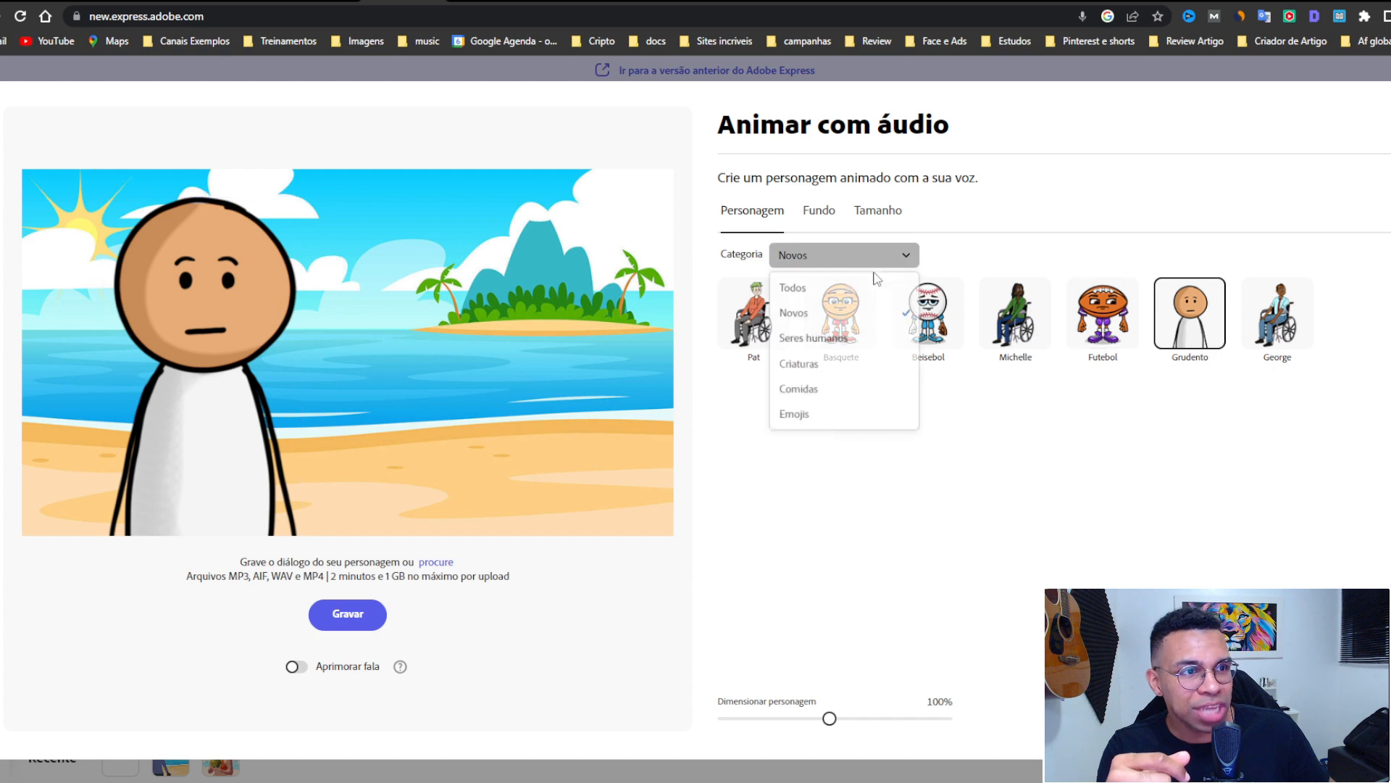
{"action": "left_click", "coordinate": [878, 371]}
{"action": "left_click", "coordinate": [840, 315]}
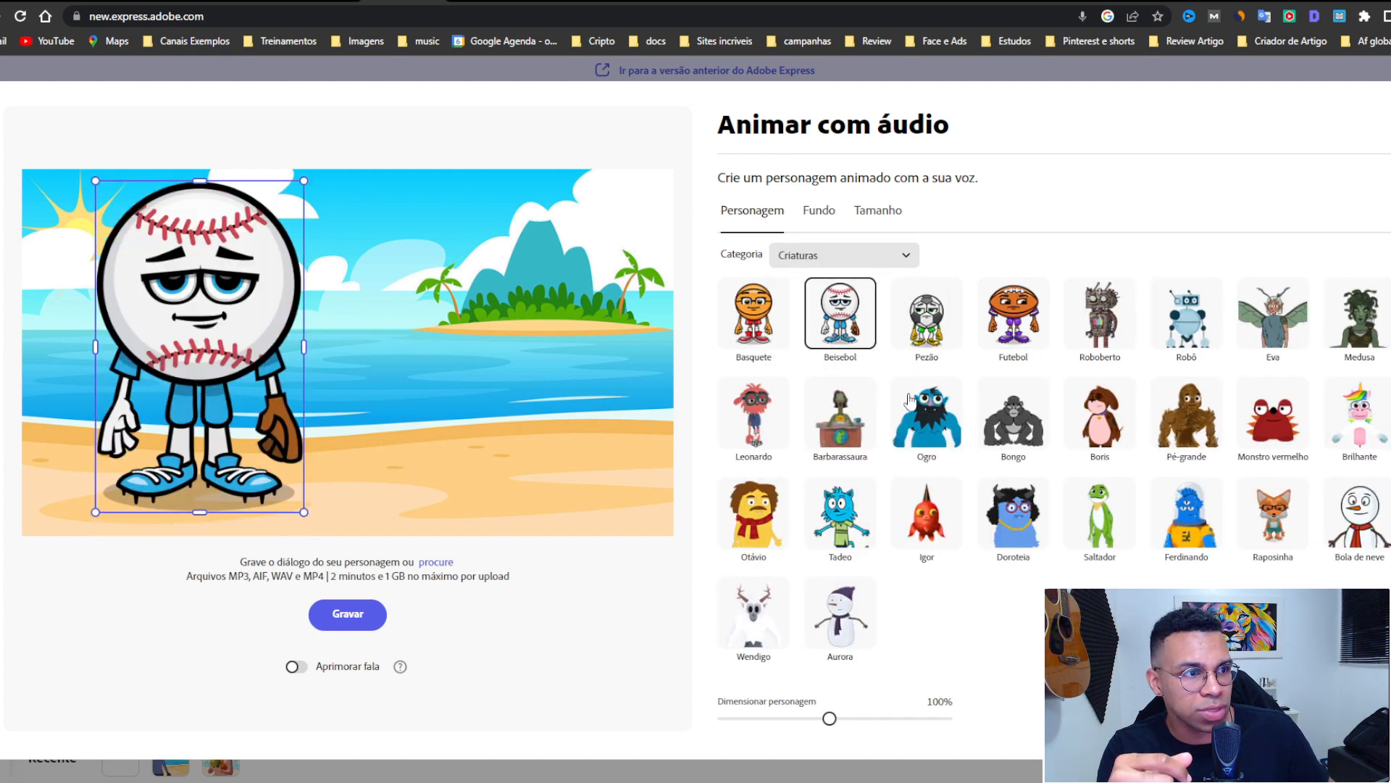
{"action": "left_click", "coordinate": [927, 413]}
{"action": "left_click", "coordinate": [1013, 413]}
Try the characters Pipoca, Bombom, Bolinho and Refrigerante from the Comidas category in the scene
{"action": "left_click", "coordinate": [844, 255]}
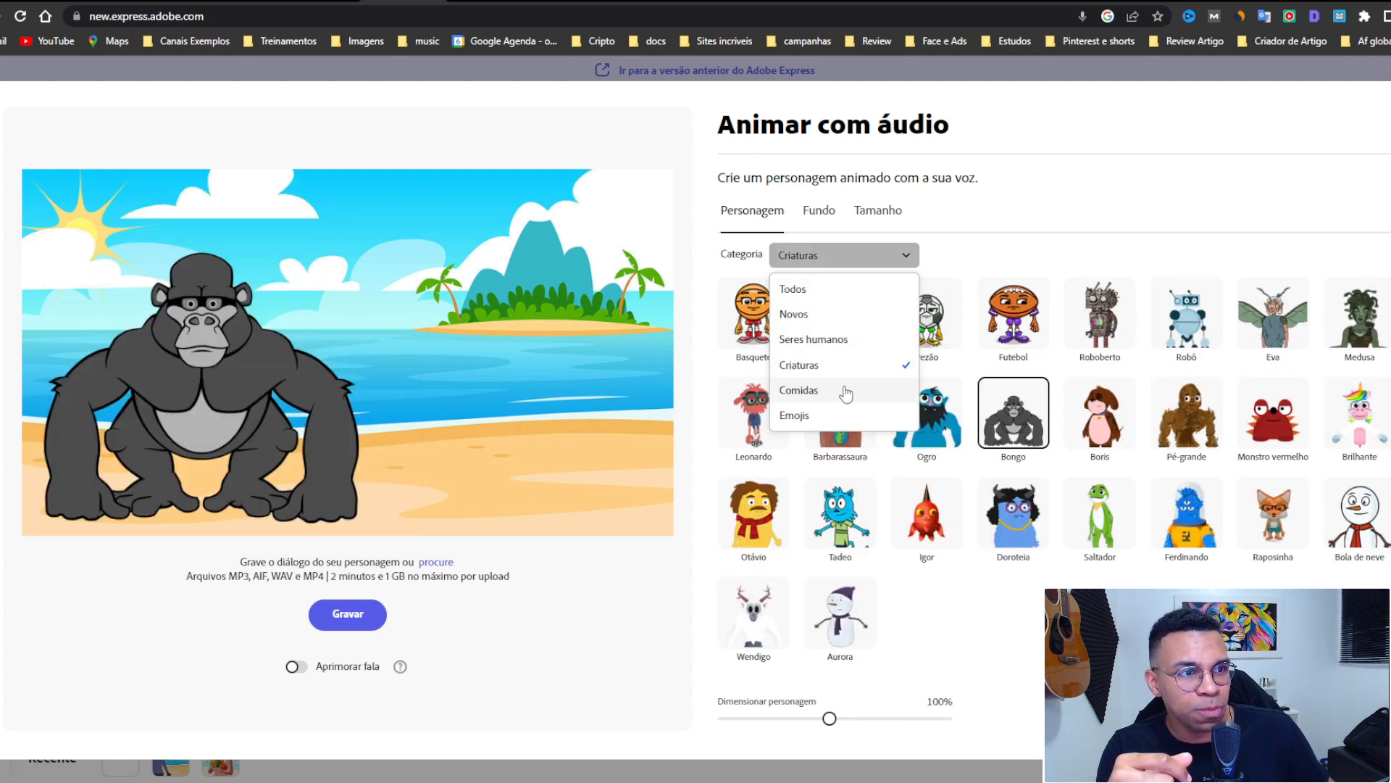
{"action": "left_click", "coordinate": [841, 390]}
{"action": "left_click", "coordinate": [837, 315]}
{"action": "left_click", "coordinate": [1013, 315]}
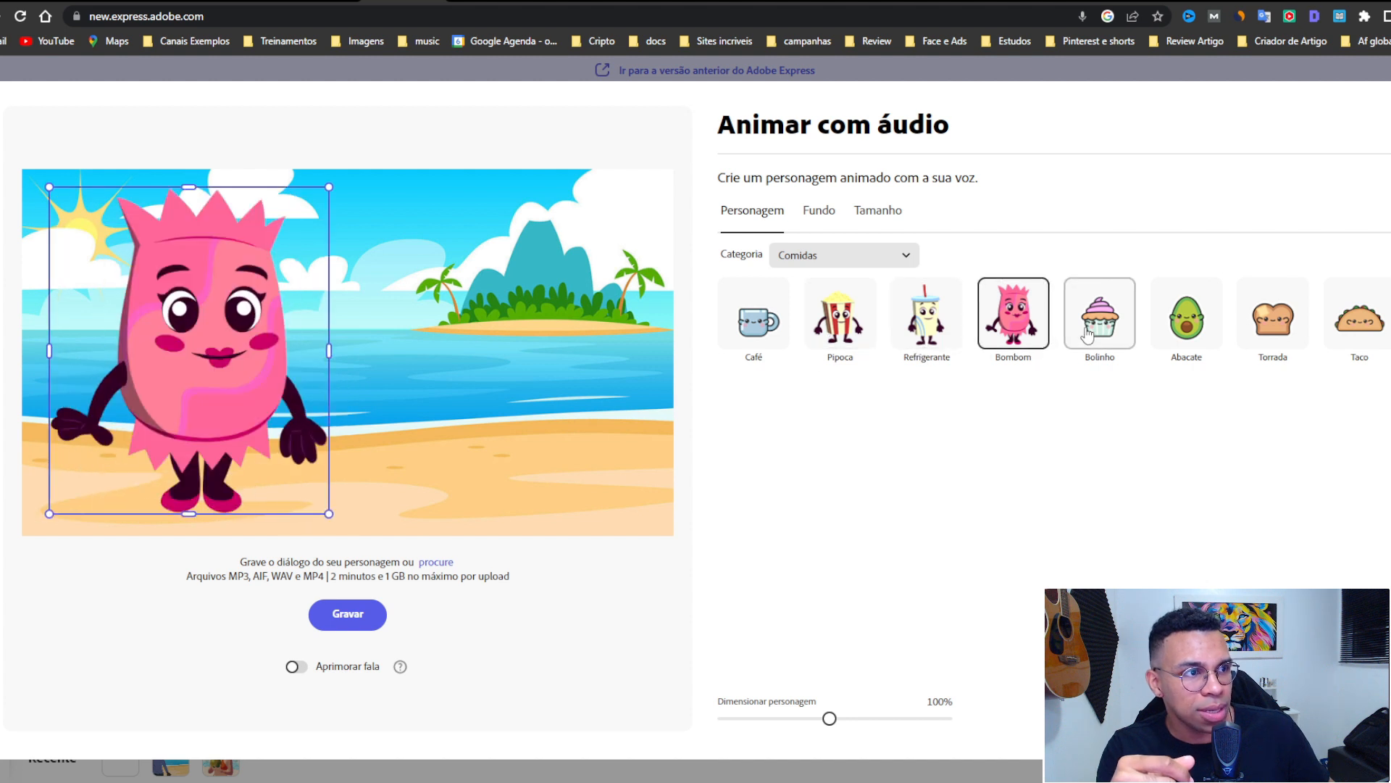
{"action": "left_click", "coordinate": [1100, 315]}
{"action": "left_click", "coordinate": [927, 315]}
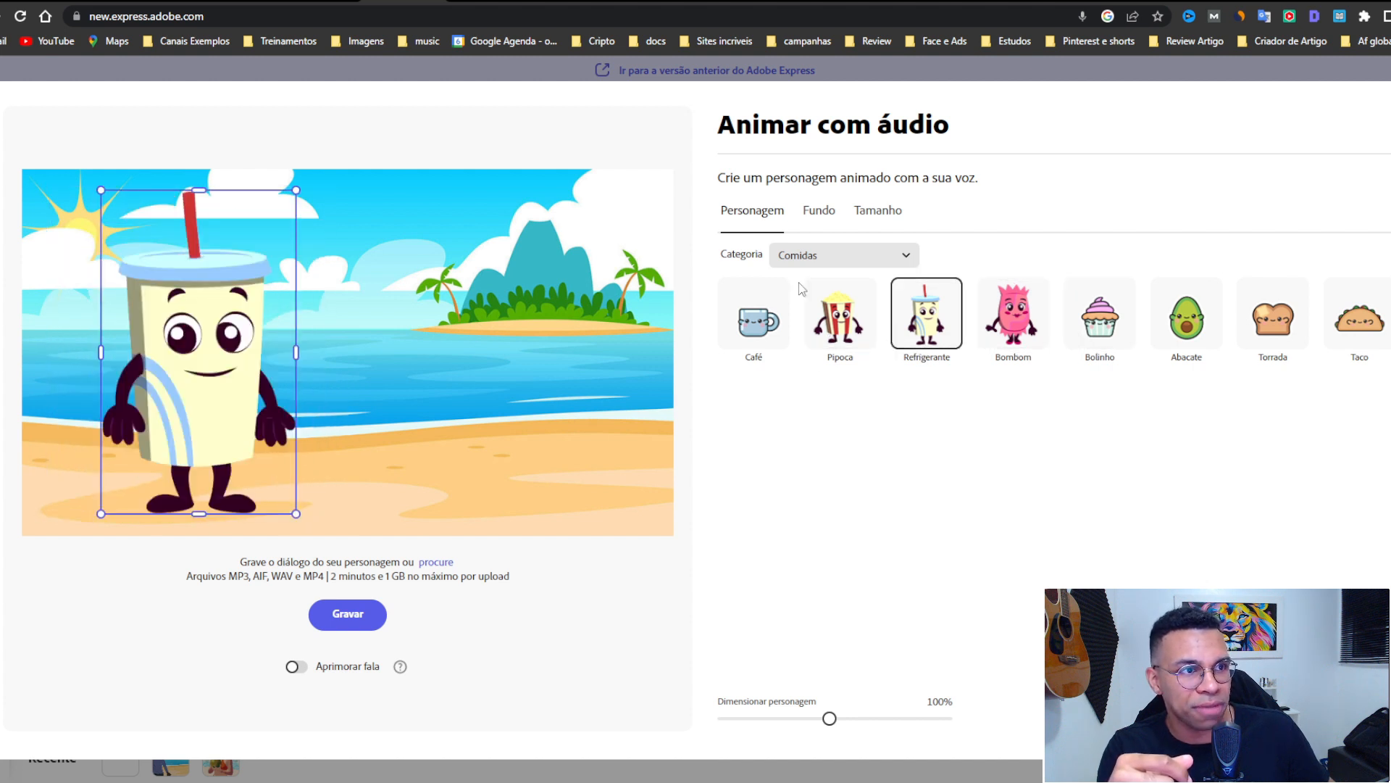
Try the characters Amor, Sorridente and Fogo from the Emojis category in the scene
{"action": "left_click", "coordinate": [841, 255]}
{"action": "left_click", "coordinate": [837, 423]}
{"action": "left_click", "coordinate": [933, 315]}
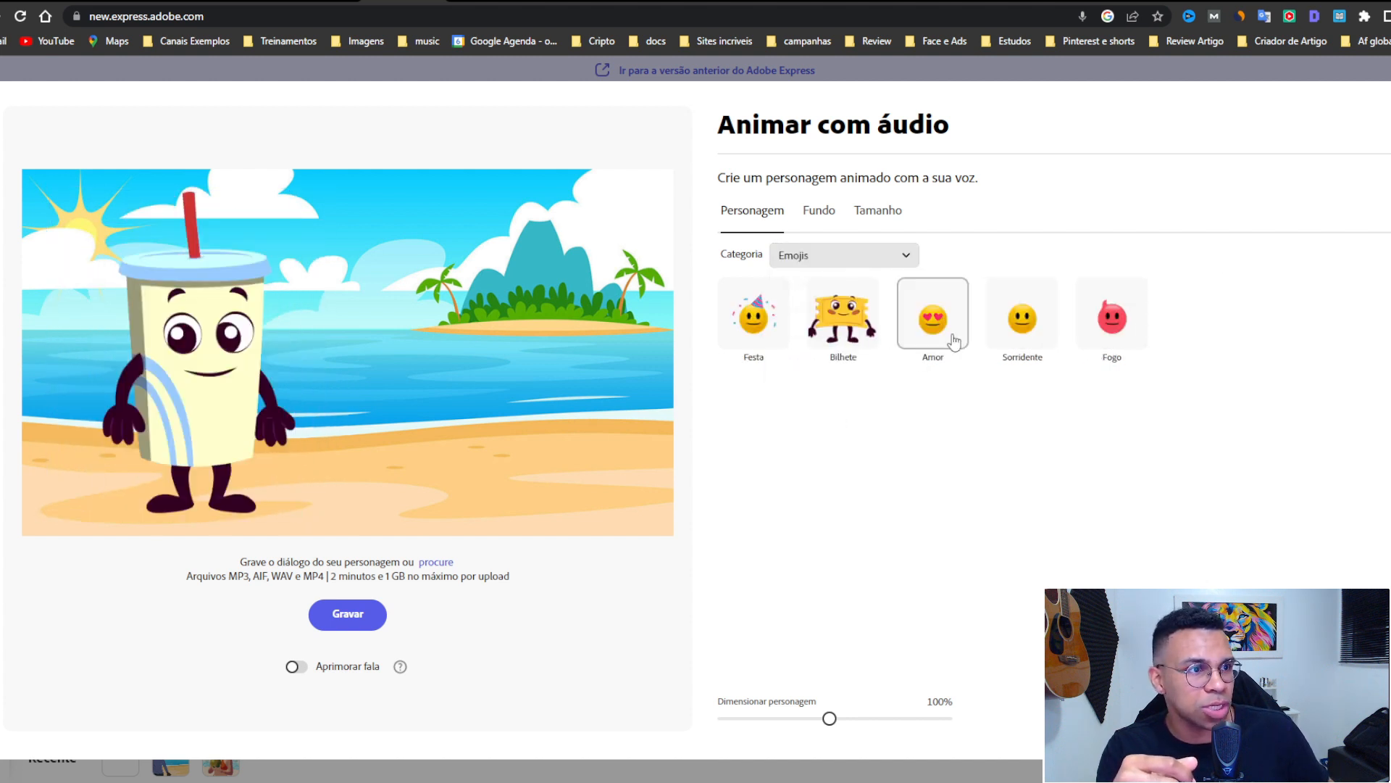
{"action": "left_click", "coordinate": [1022, 315]}
{"action": "left_click", "coordinate": [1111, 315]}
Choose the Gareth character from the Seres humanos category and deselect it on the canvas
{"action": "left_click", "coordinate": [879, 254]}
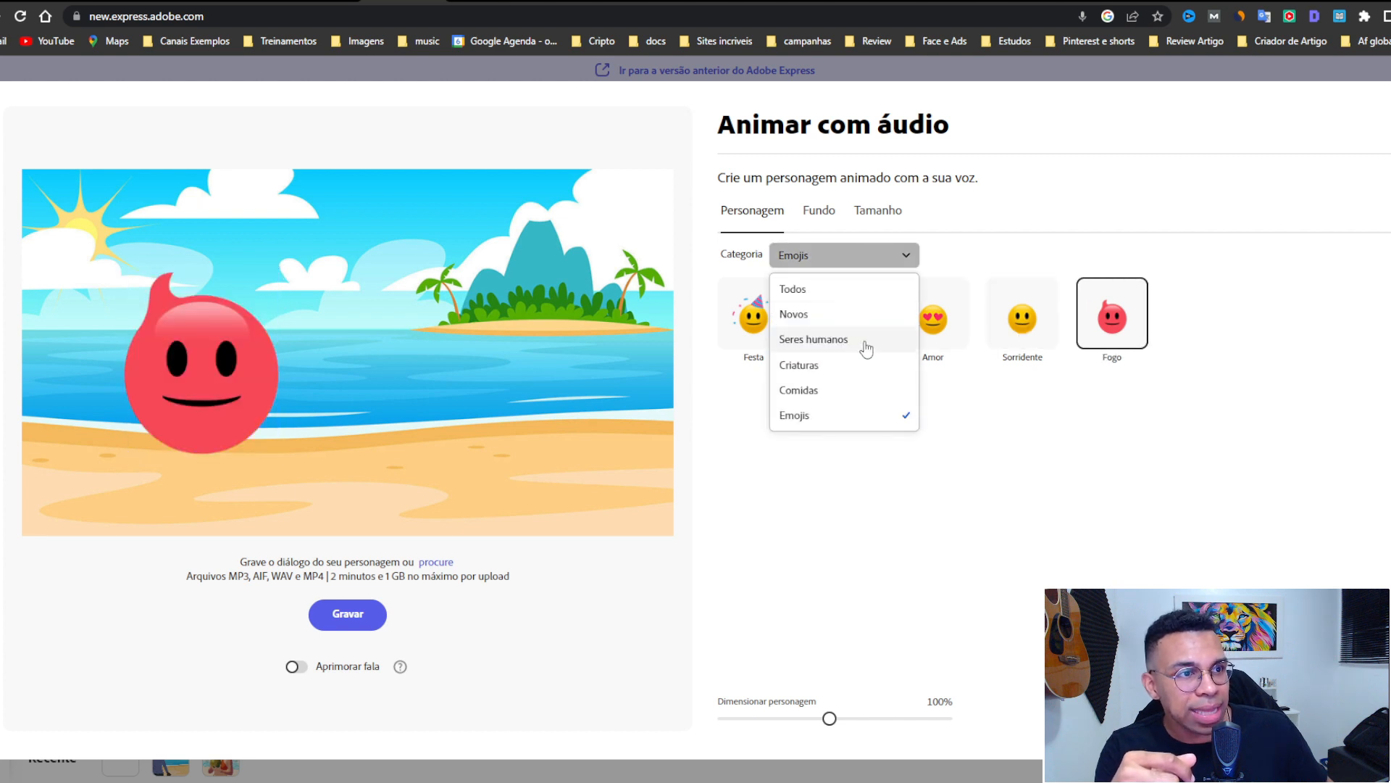
{"action": "left_click", "coordinate": [864, 347]}
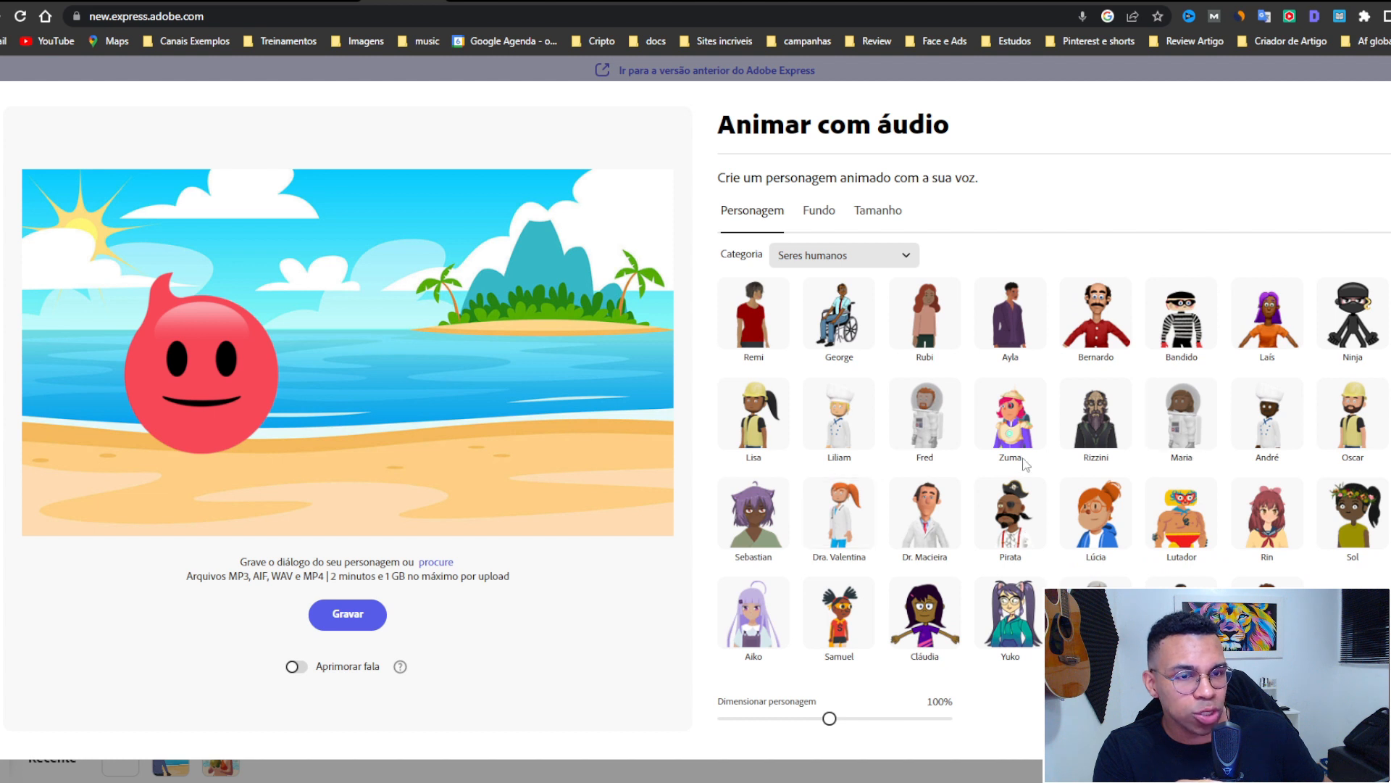
{"action": "scroll", "coordinate": [972, 459], "scroll_direction": "up", "scroll_amount": 2}
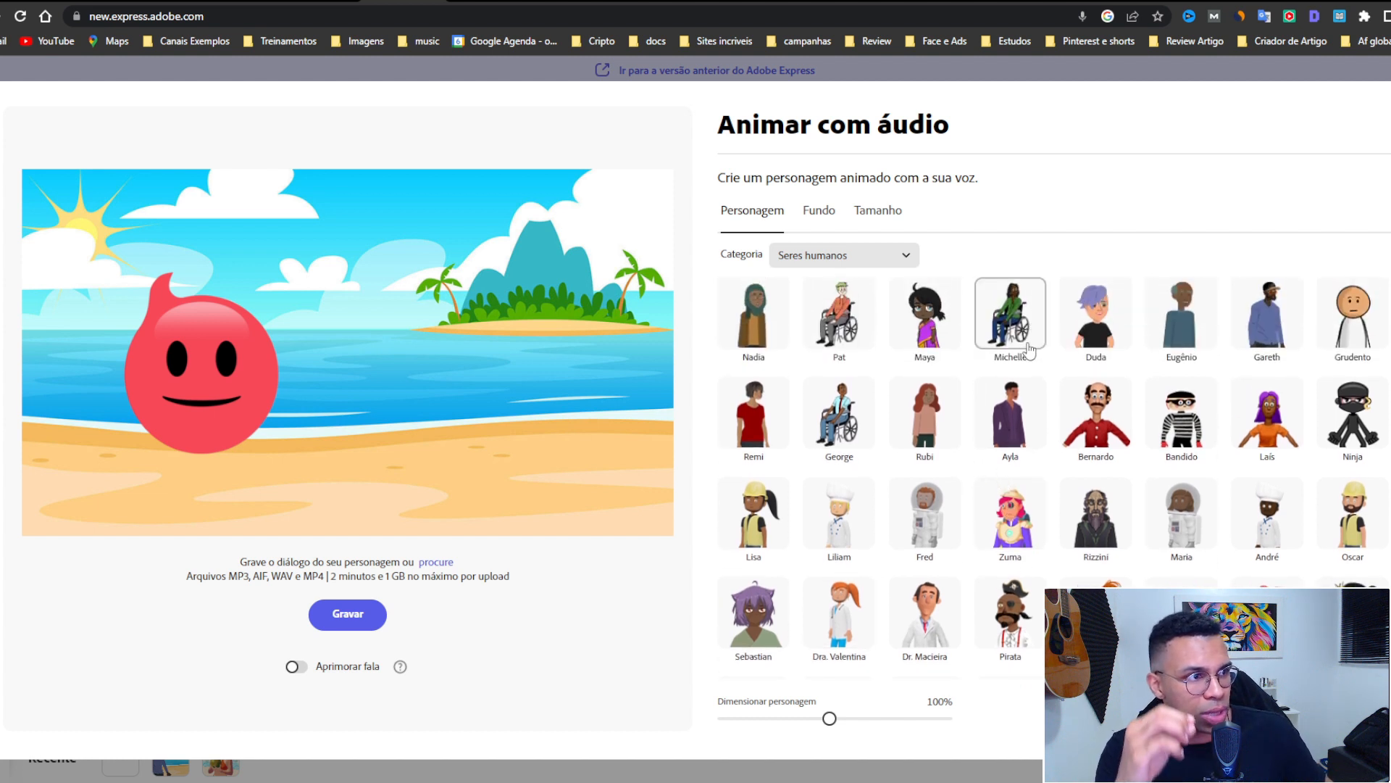
{"action": "left_click", "coordinate": [1264, 313]}
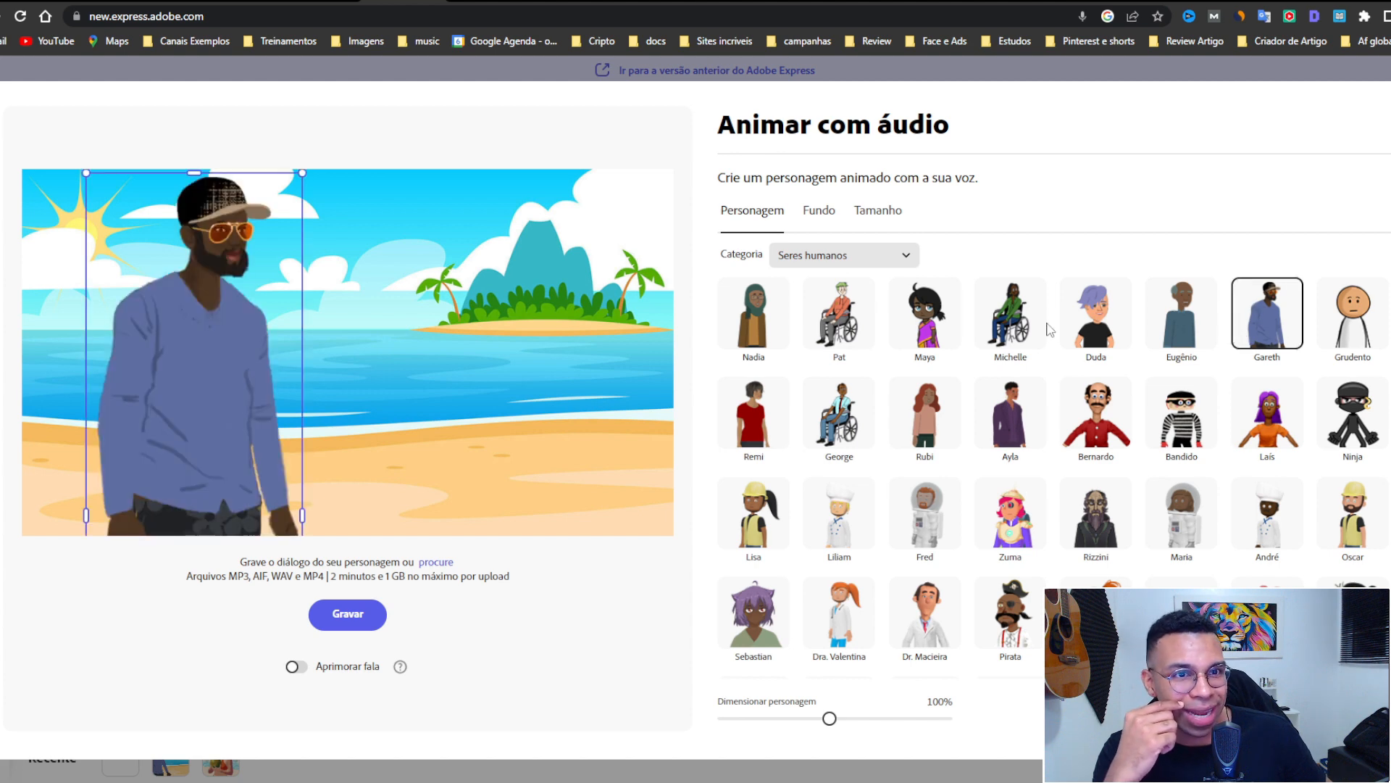
{"action": "left_click", "coordinate": [362, 395]}
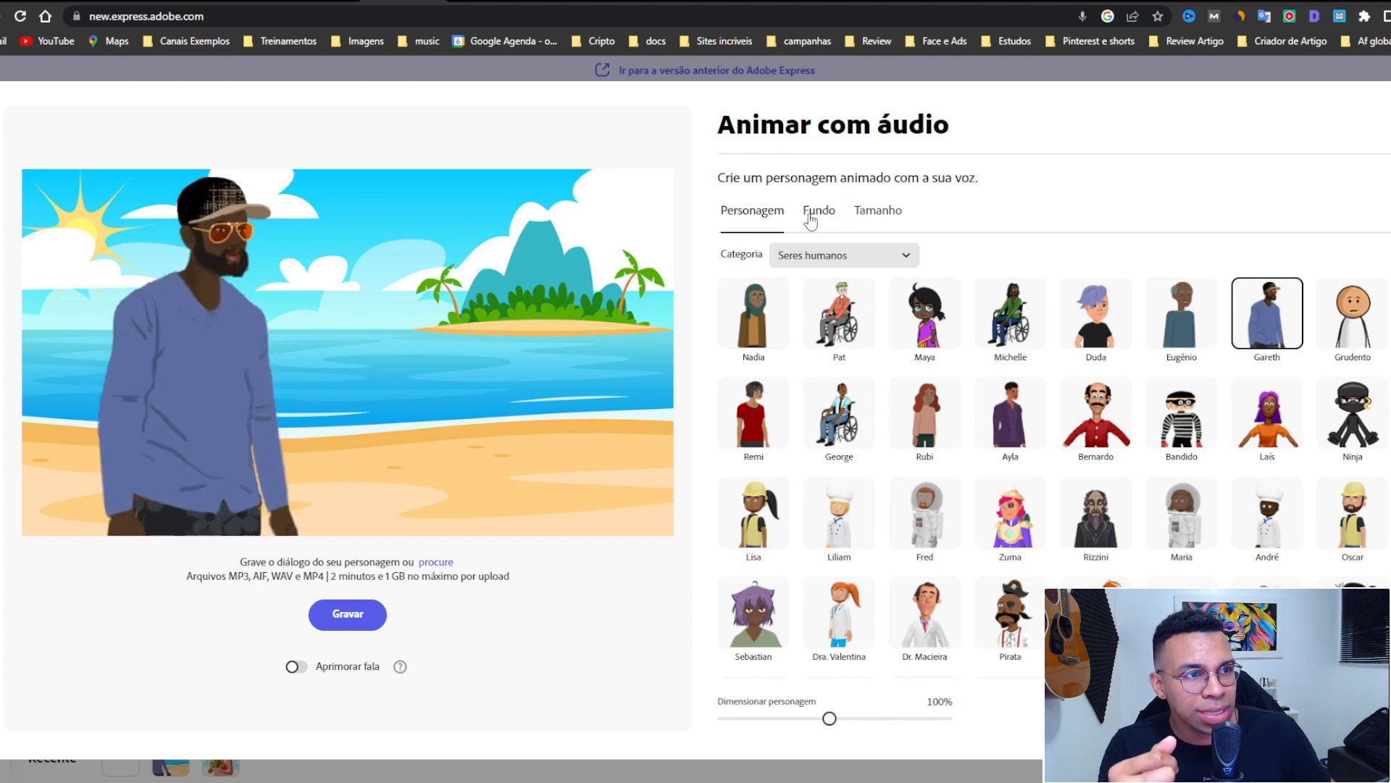
Browse the available backgrounds and set the scene's background to Sala de estar
{"action": "left_click", "coordinate": [812, 217]}
{"action": "scroll", "coordinate": [1092, 428], "scroll_direction": "down", "scroll_amount": 1}
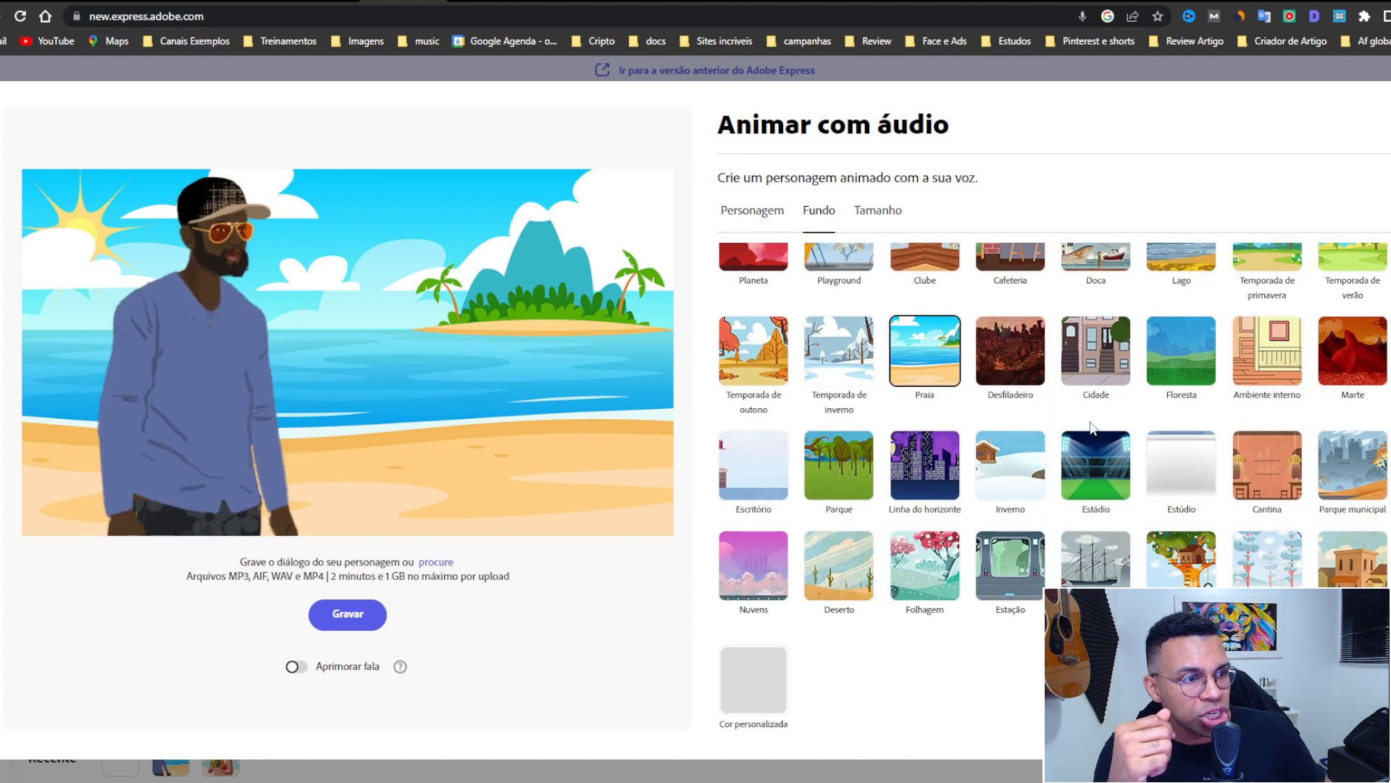
{"action": "scroll", "coordinate": [835, 423], "scroll_direction": "up", "scroll_amount": 3}
{"action": "left_click", "coordinate": [773, 354]}
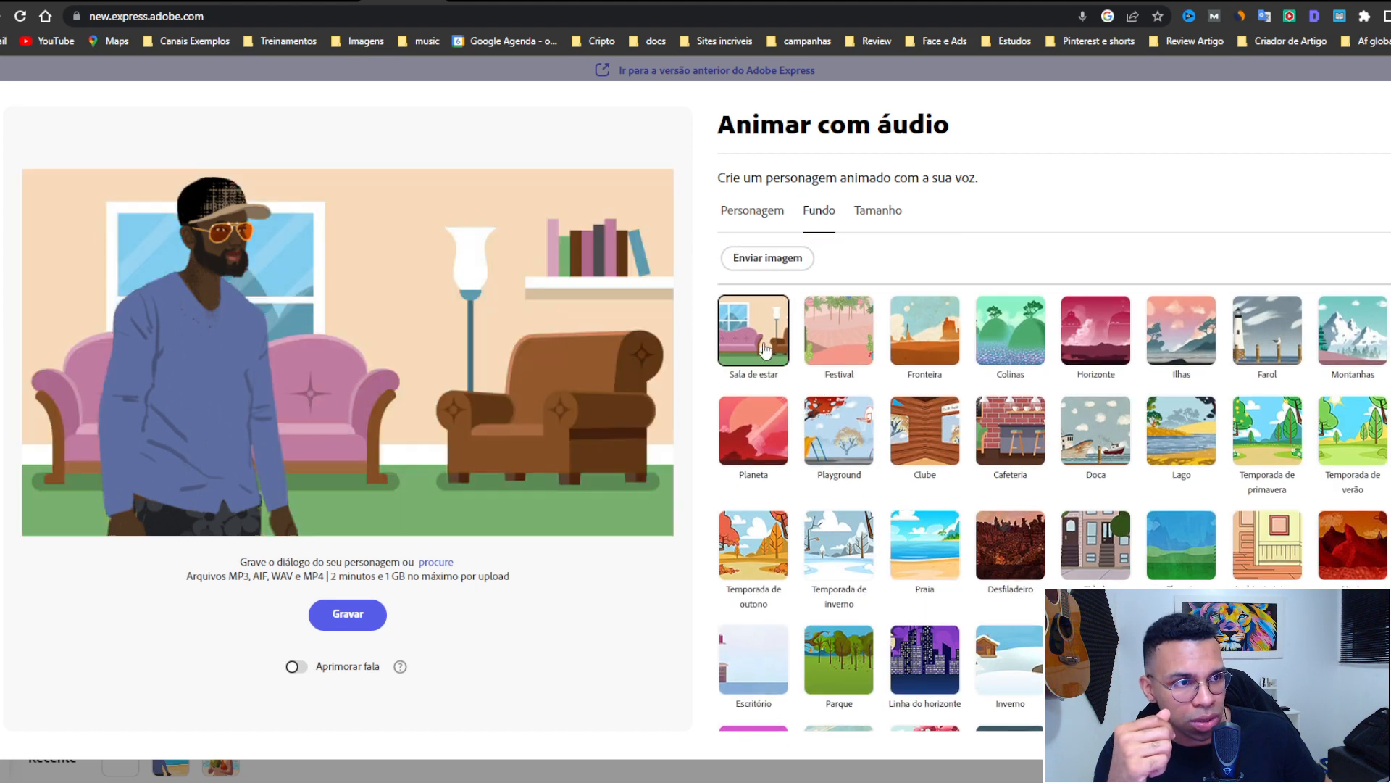
Try the Festival, Fronteira, Colinas, Horizonte, Ilhas and Farol backgrounds behind the character
{"action": "left_click", "coordinate": [836, 342]}
{"action": "left_click", "coordinate": [919, 349]}
{"action": "left_click", "coordinate": [1009, 340]}
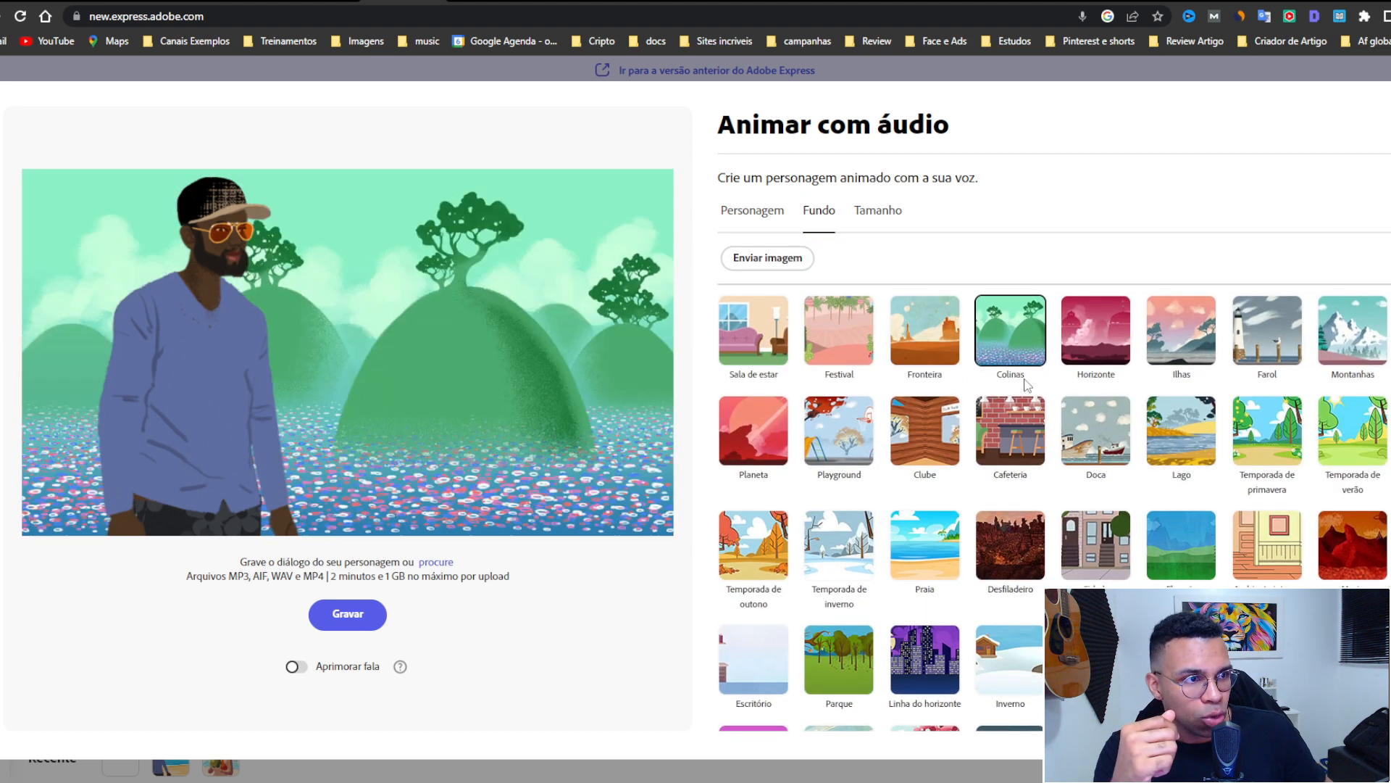
{"action": "left_click", "coordinate": [1103, 354]}
{"action": "left_click", "coordinate": [1189, 345]}
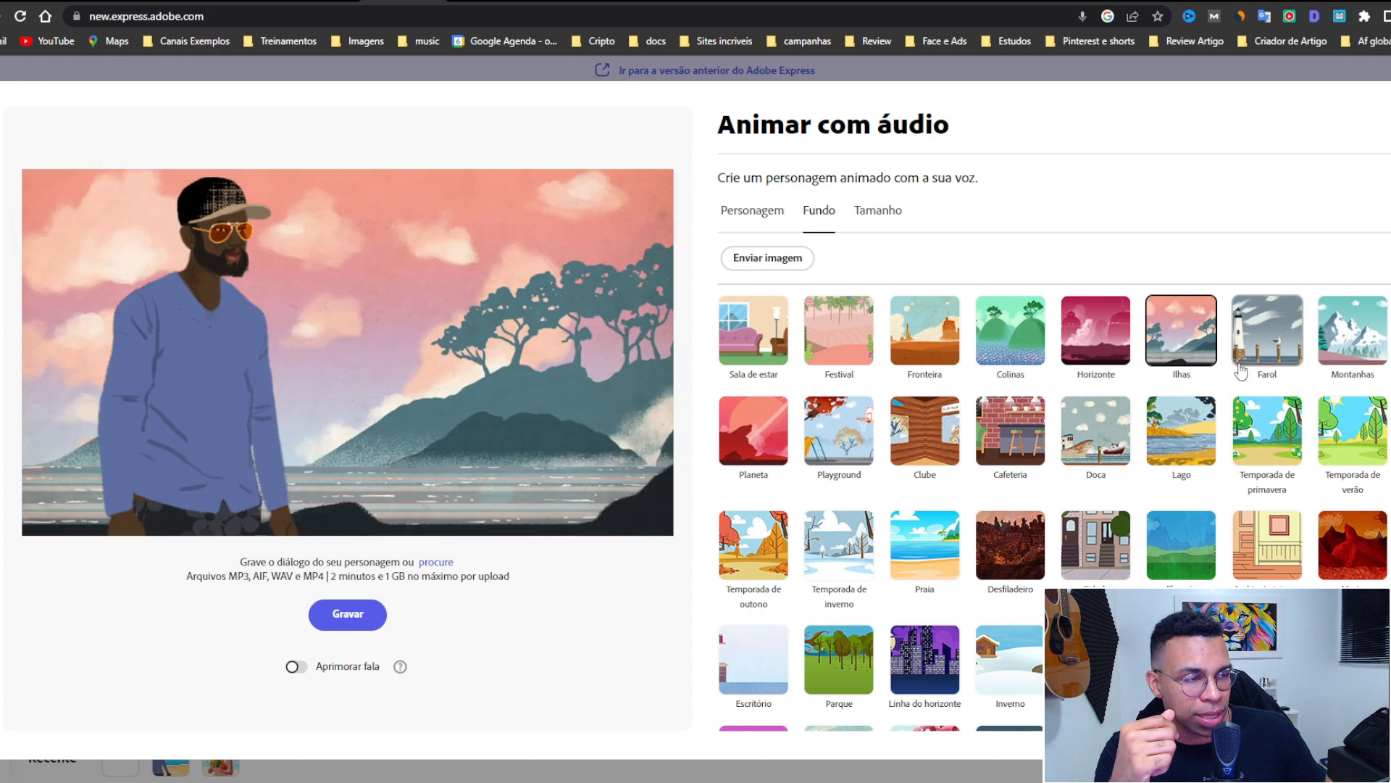
{"action": "left_click", "coordinate": [1267, 334]}
Switch the background back to Sala de estar, and open the custom background image upload and cancel it
{"action": "left_click", "coordinate": [761, 335]}
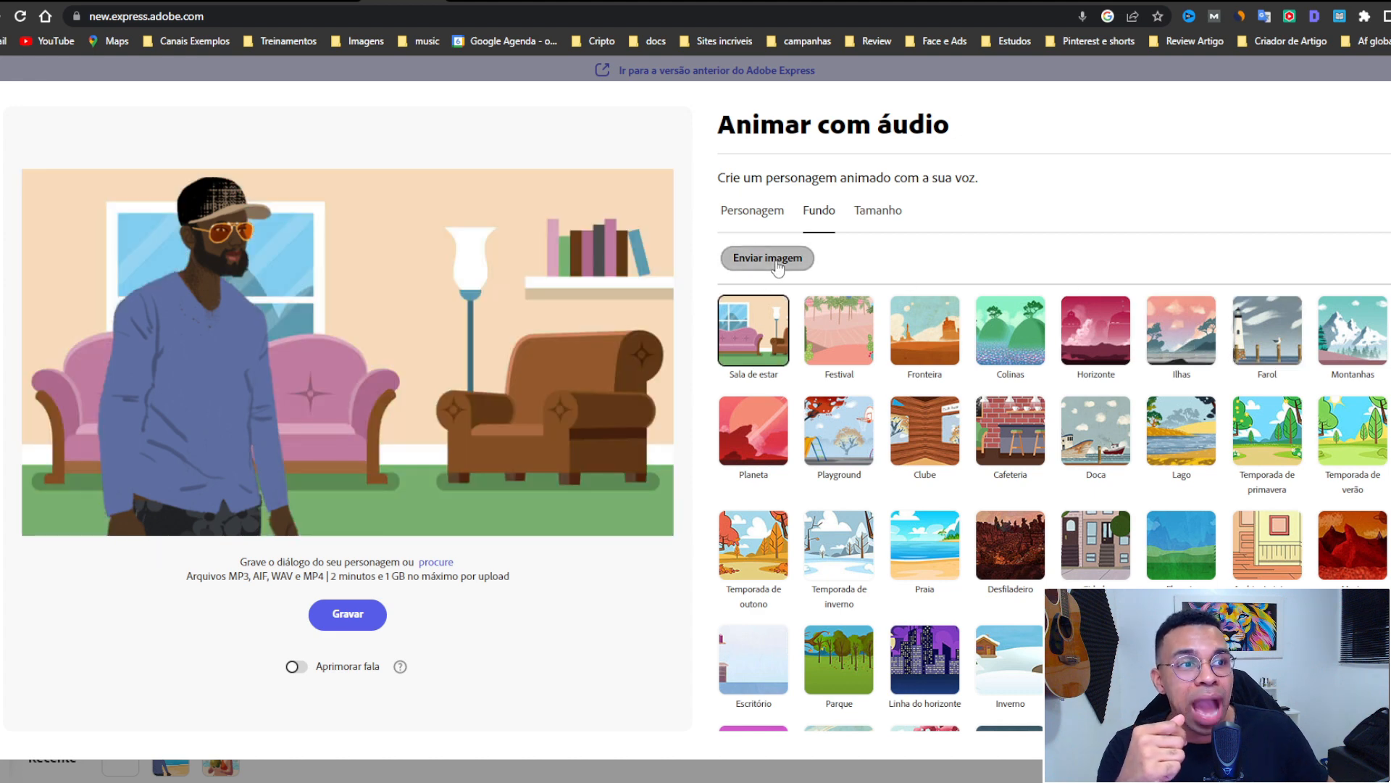
{"action": "left_click", "coordinate": [770, 260]}
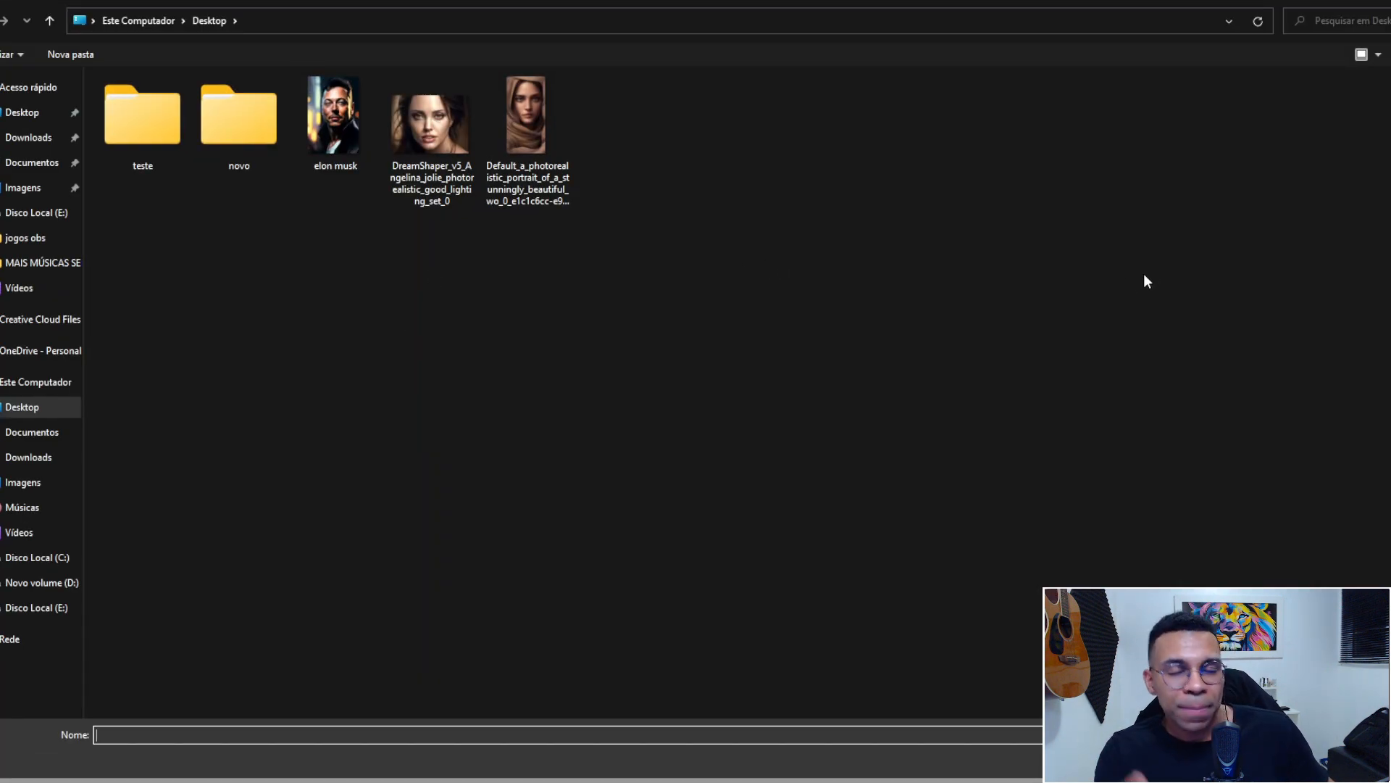
{"action": "key", "text": "Escape"}
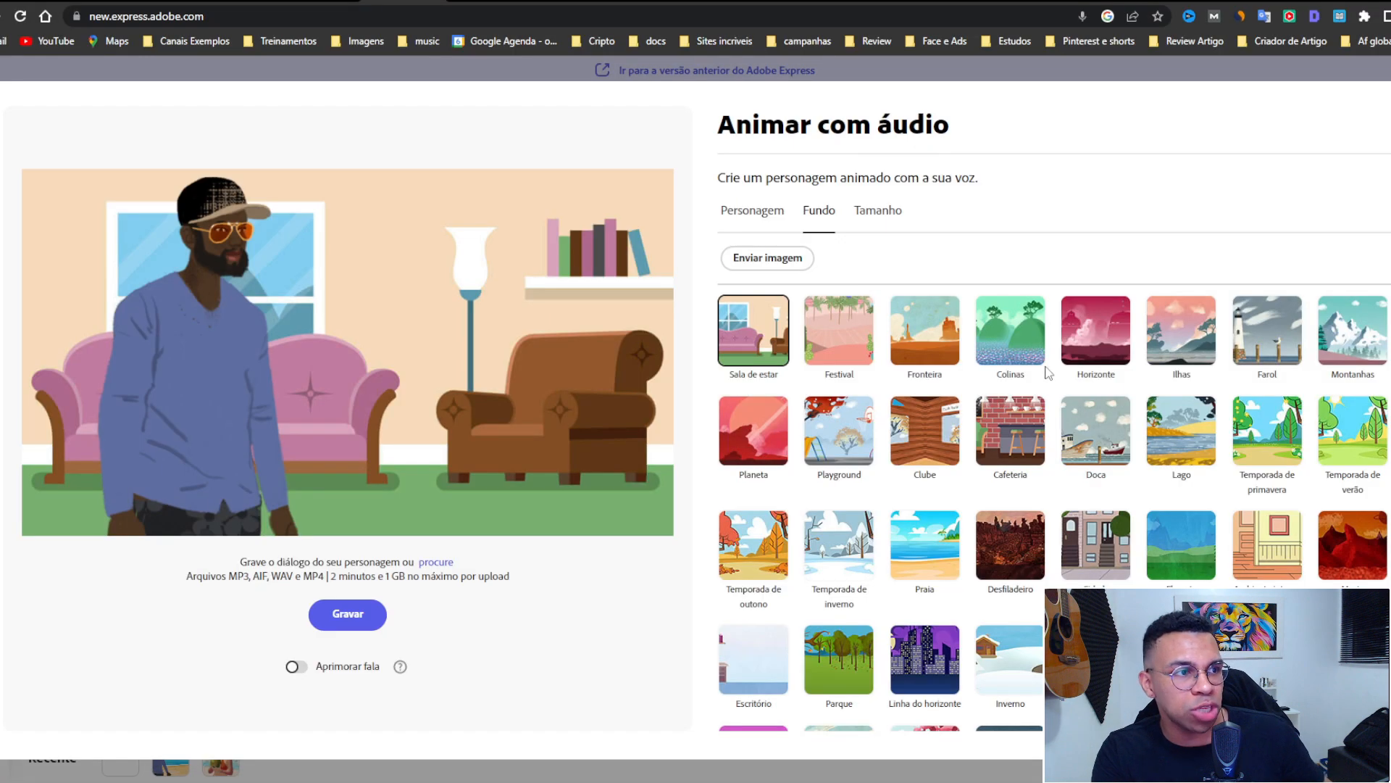
Try the Horizonte, Ilhas, Farol, Montanhas, Planeta, Playground and Clube backgrounds behind the character, ending on Cafeteria
{"action": "left_click", "coordinate": [1062, 350]}
{"action": "left_click", "coordinate": [1181, 327]}
{"action": "left_click", "coordinate": [1268, 330]}
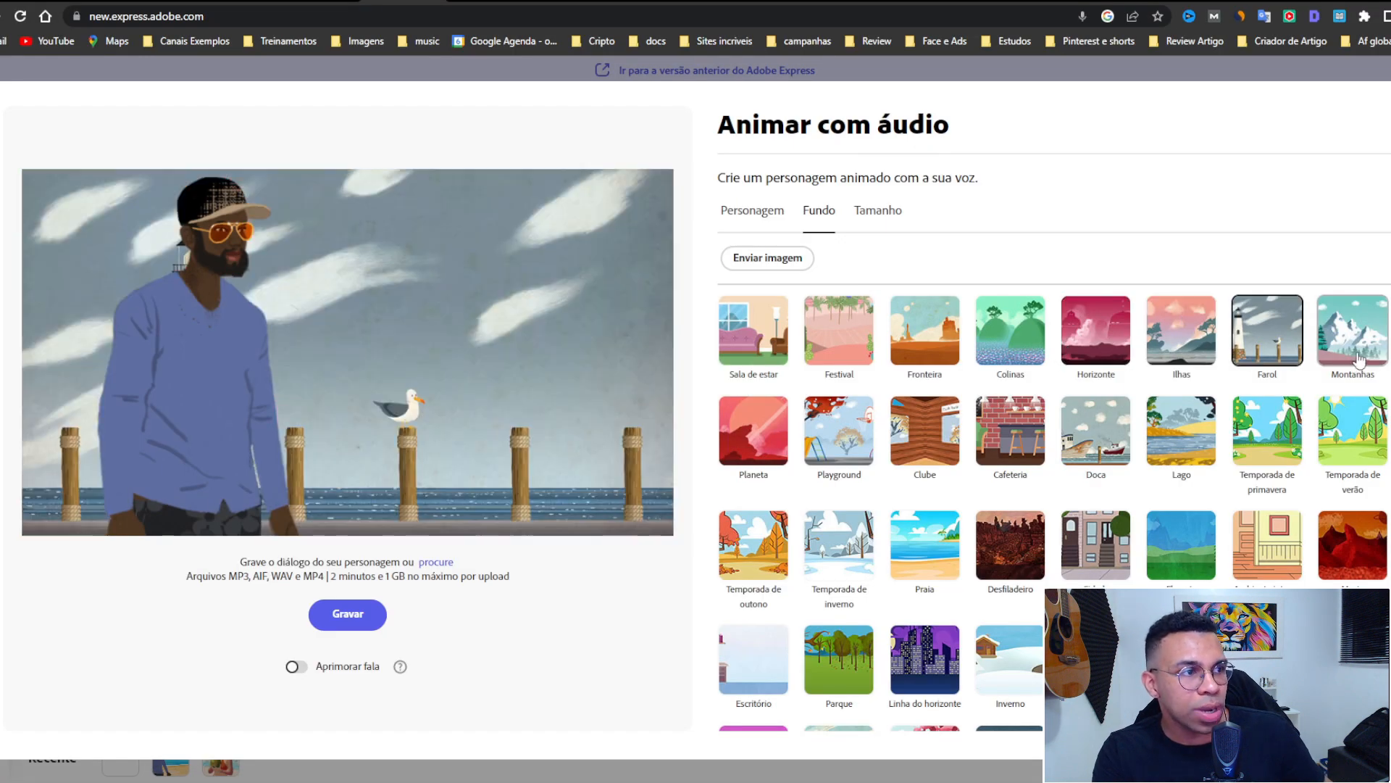
{"action": "left_click", "coordinate": [1353, 330]}
{"action": "left_click", "coordinate": [753, 430]}
{"action": "left_click", "coordinate": [857, 444]}
{"action": "left_click", "coordinate": [924, 432]}
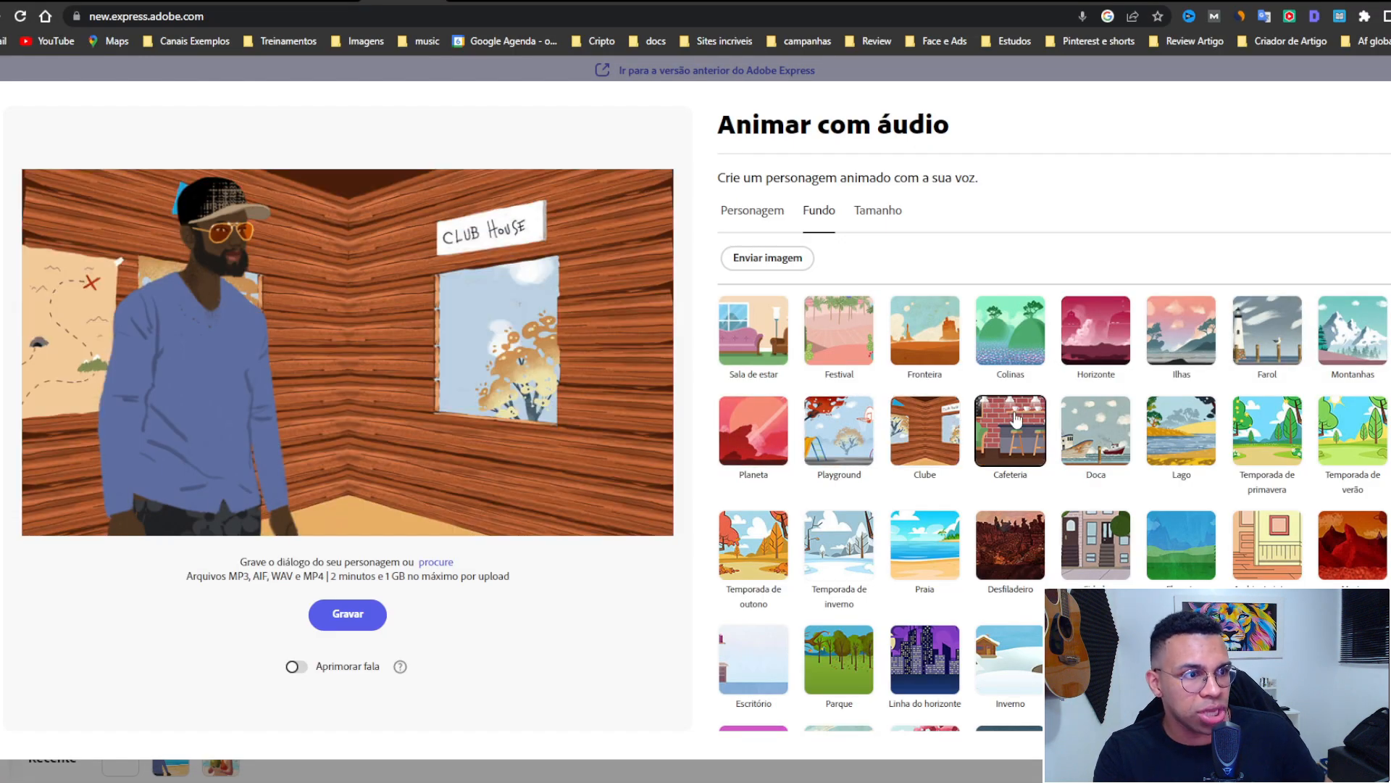
{"action": "left_click", "coordinate": [1010, 431]}
{"action": "left_click", "coordinate": [931, 548]}
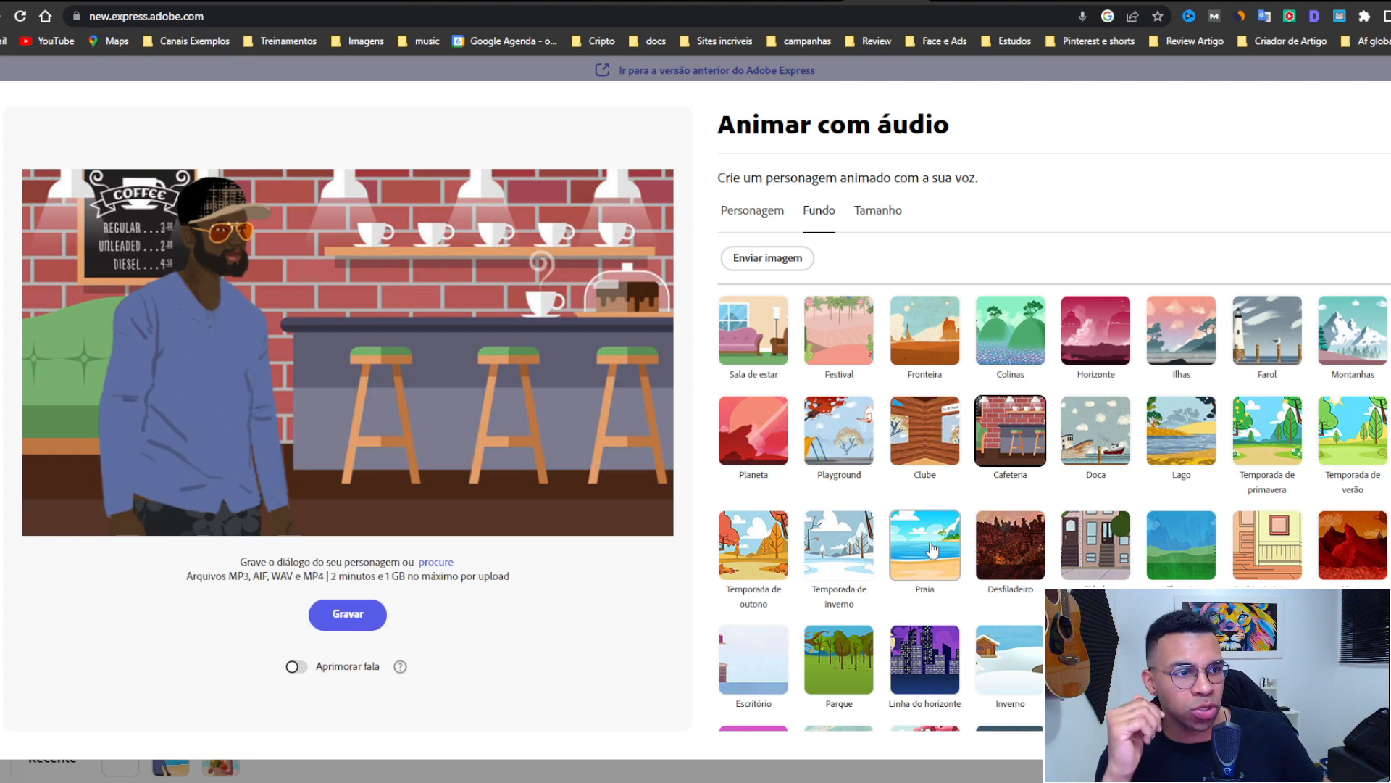
{"action": "left_click", "coordinate": [1005, 438]}
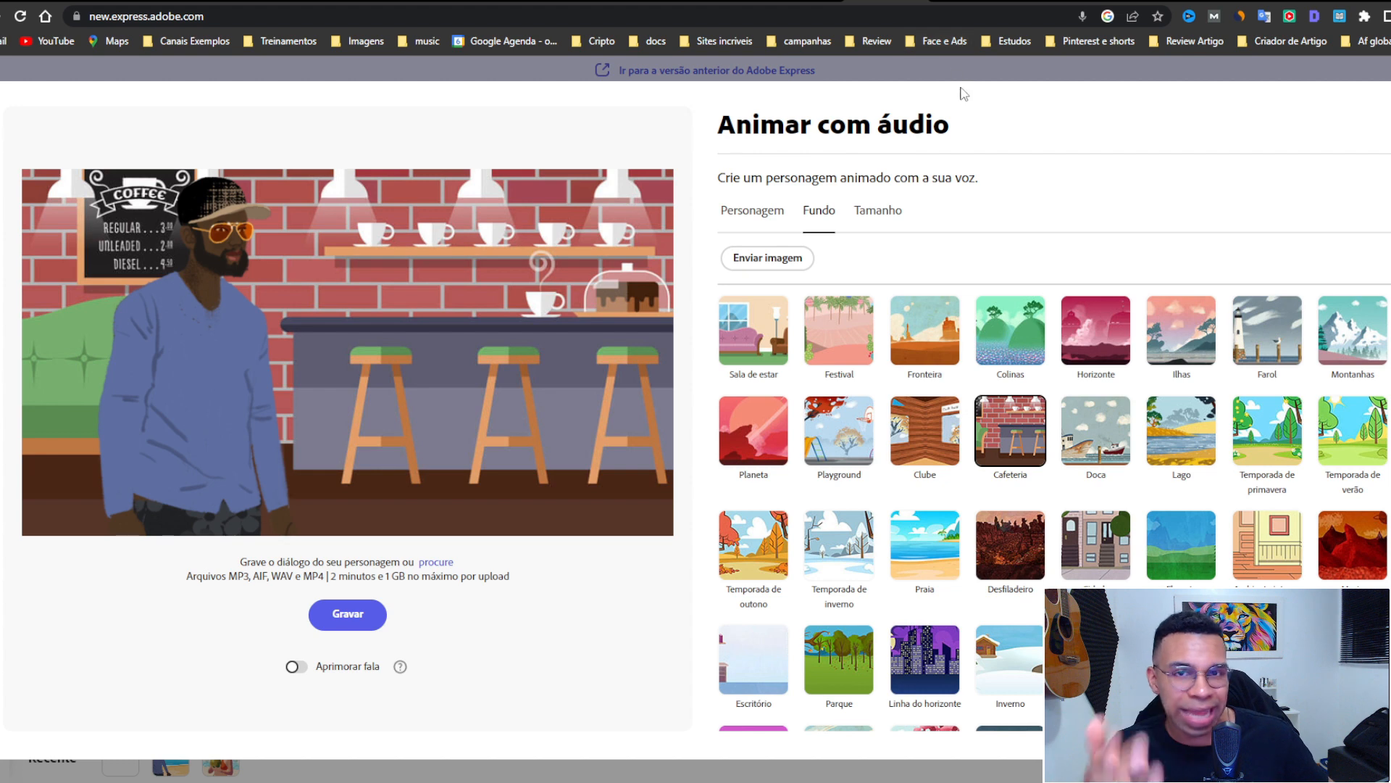
Switch to the Lexica site and search its image library for "praia"
{"action": "left_click", "coordinate": [966, 2]}
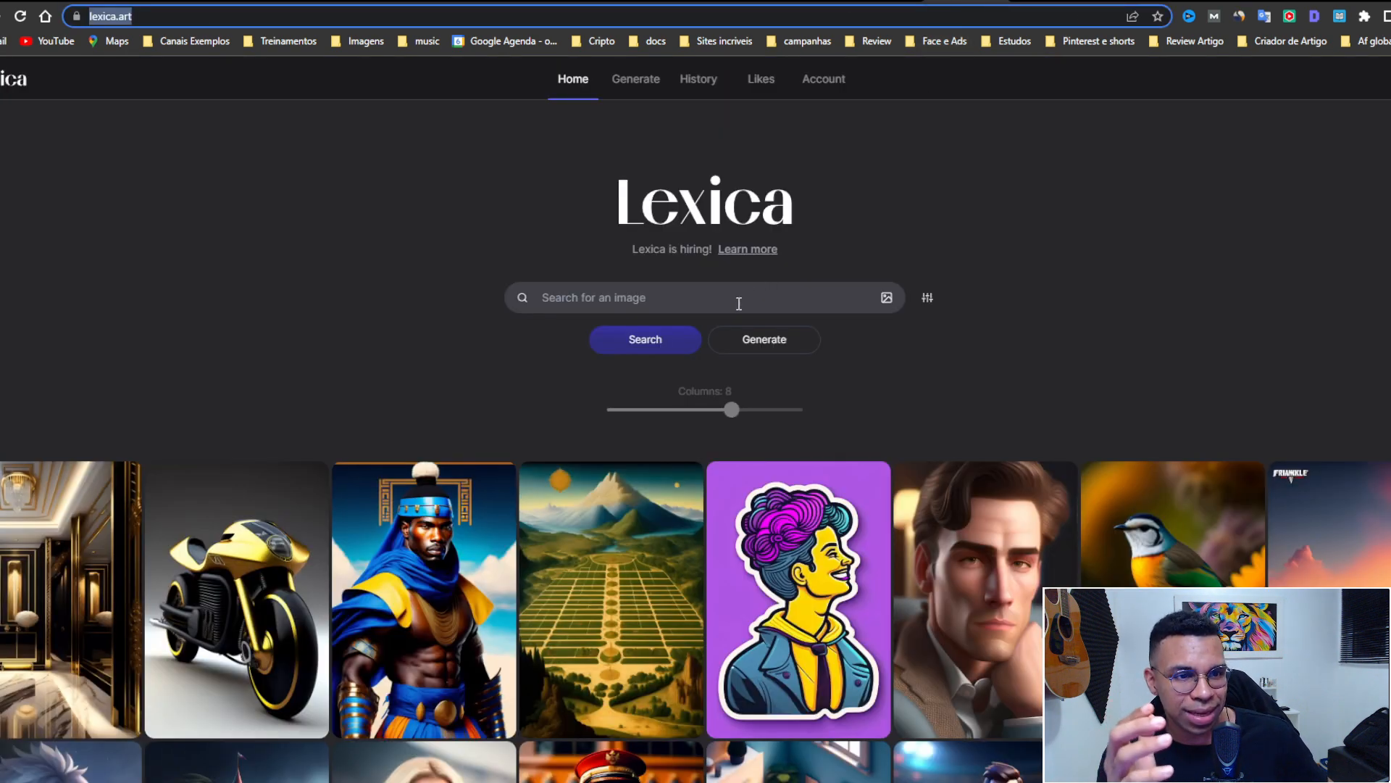
{"action": "left_click", "coordinate": [666, 305]}
{"action": "type", "text": "p"}
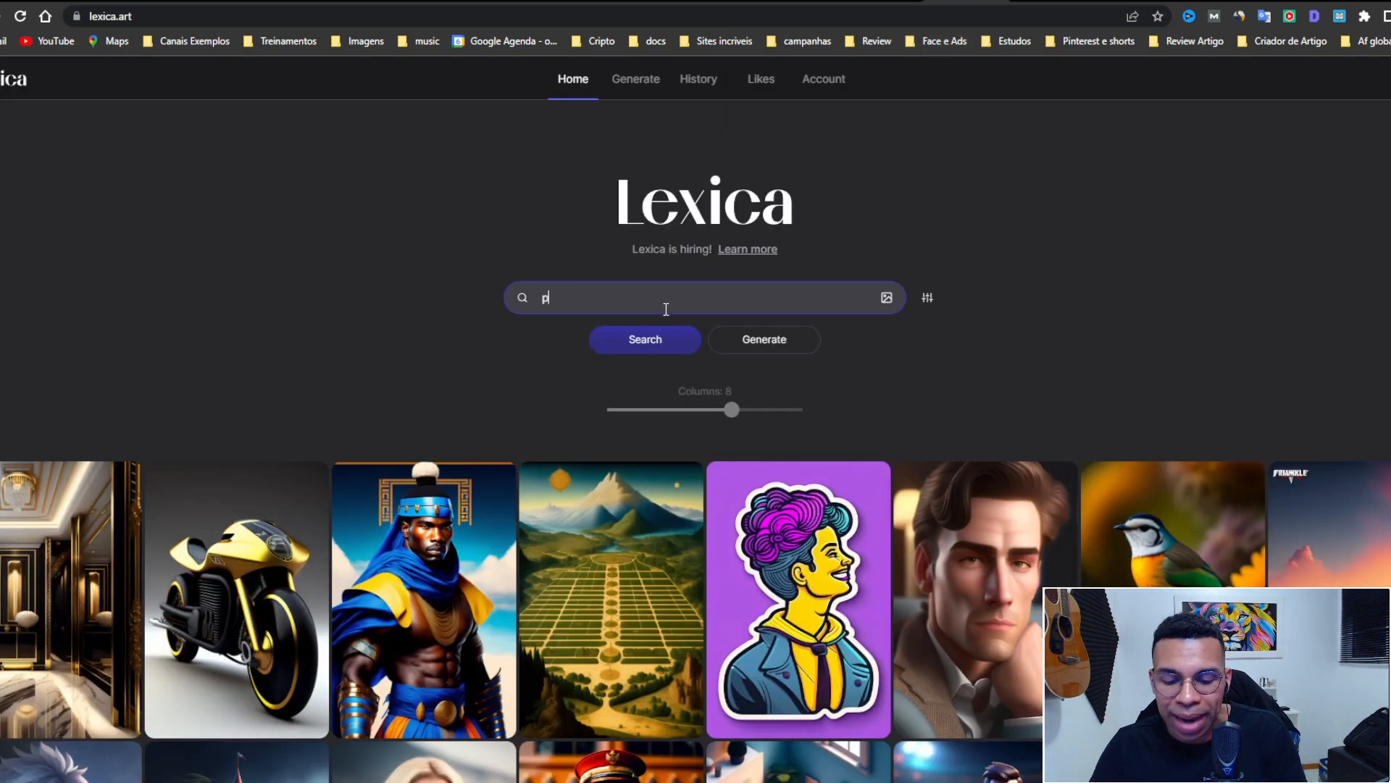
{"action": "type", "text": "raia"}
{"action": "key", "text": "Return"}
Browse the beach results, preview the Fort Lauderdale beach painting and close it
{"action": "scroll", "coordinate": [846, 489], "scroll_direction": "down", "scroll_amount": 10}
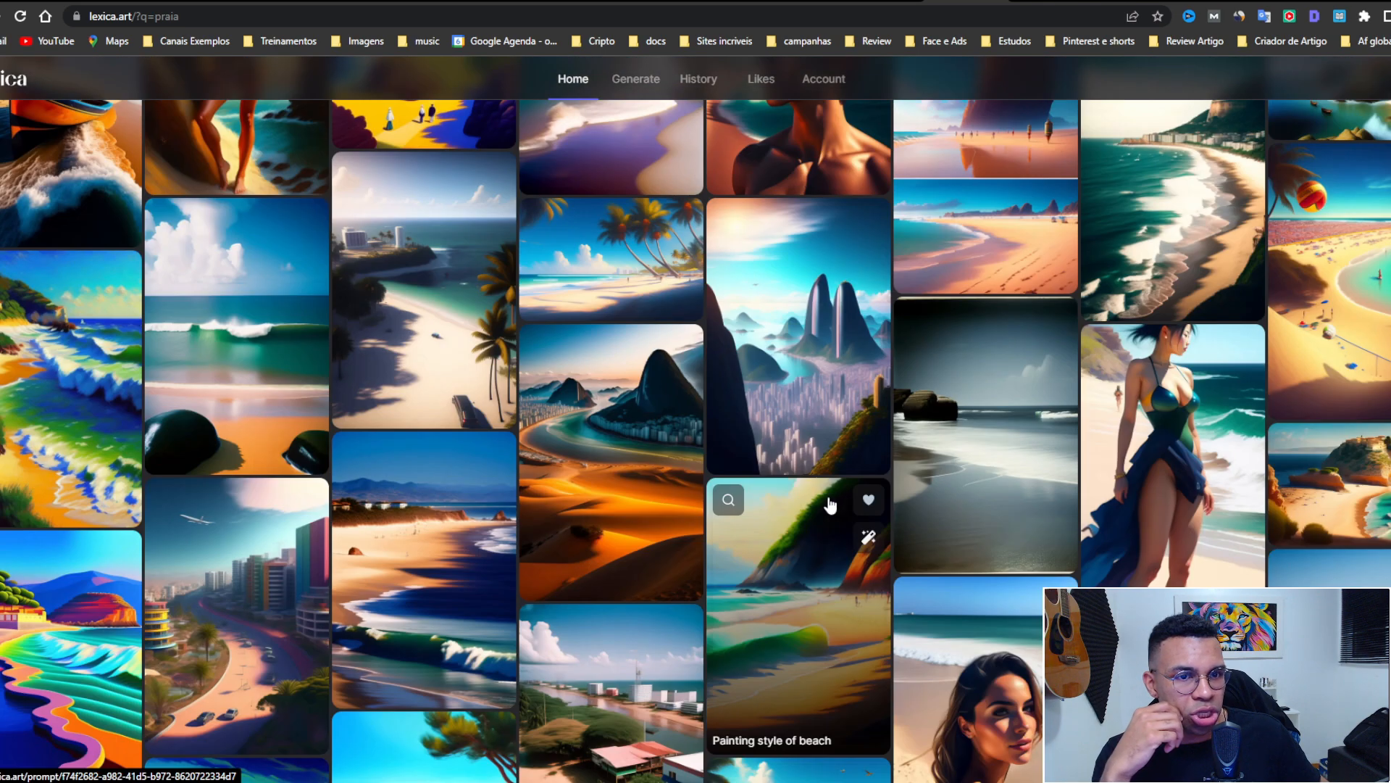
{"action": "left_click", "coordinate": [670, 297]}
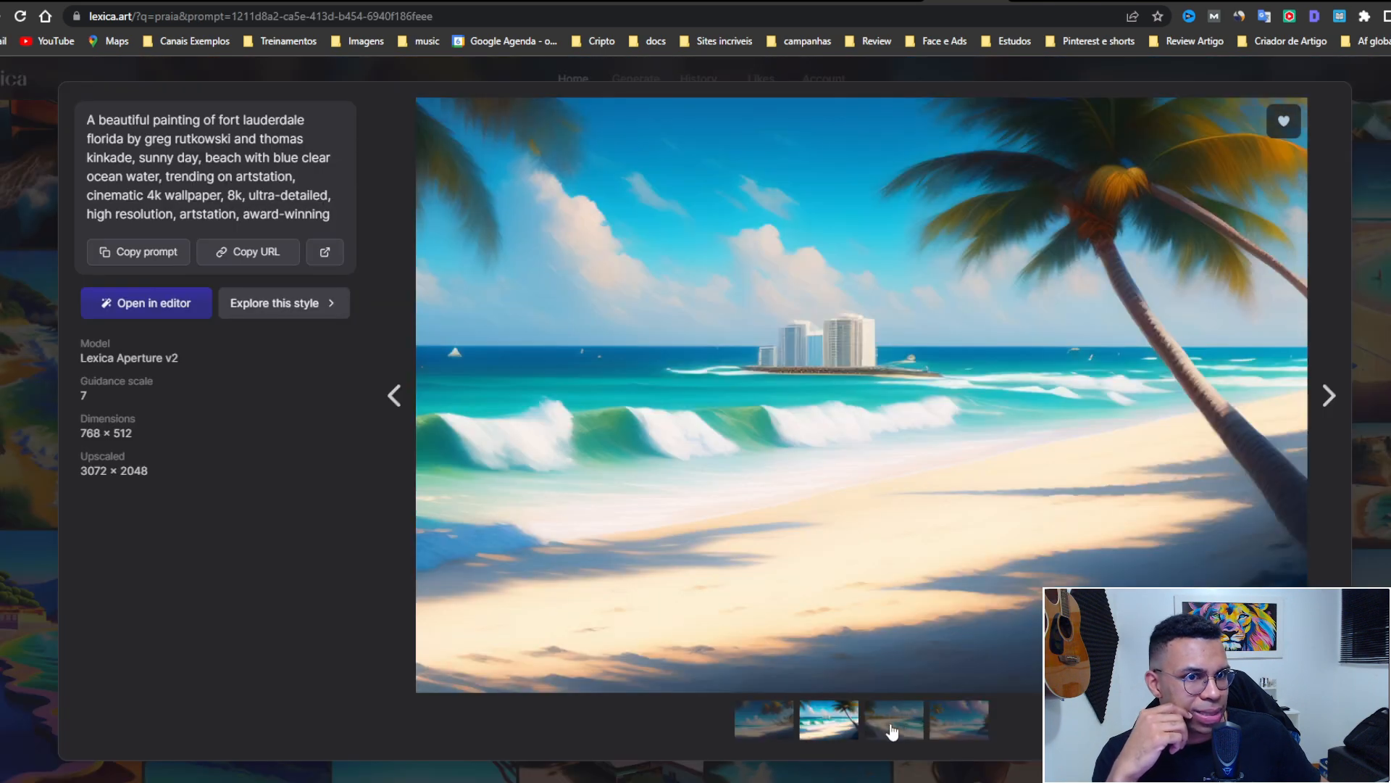
{"action": "key", "text": "Escape"}
{"action": "scroll", "coordinate": [542, 384], "scroll_direction": "down", "scroll_amount": 10}
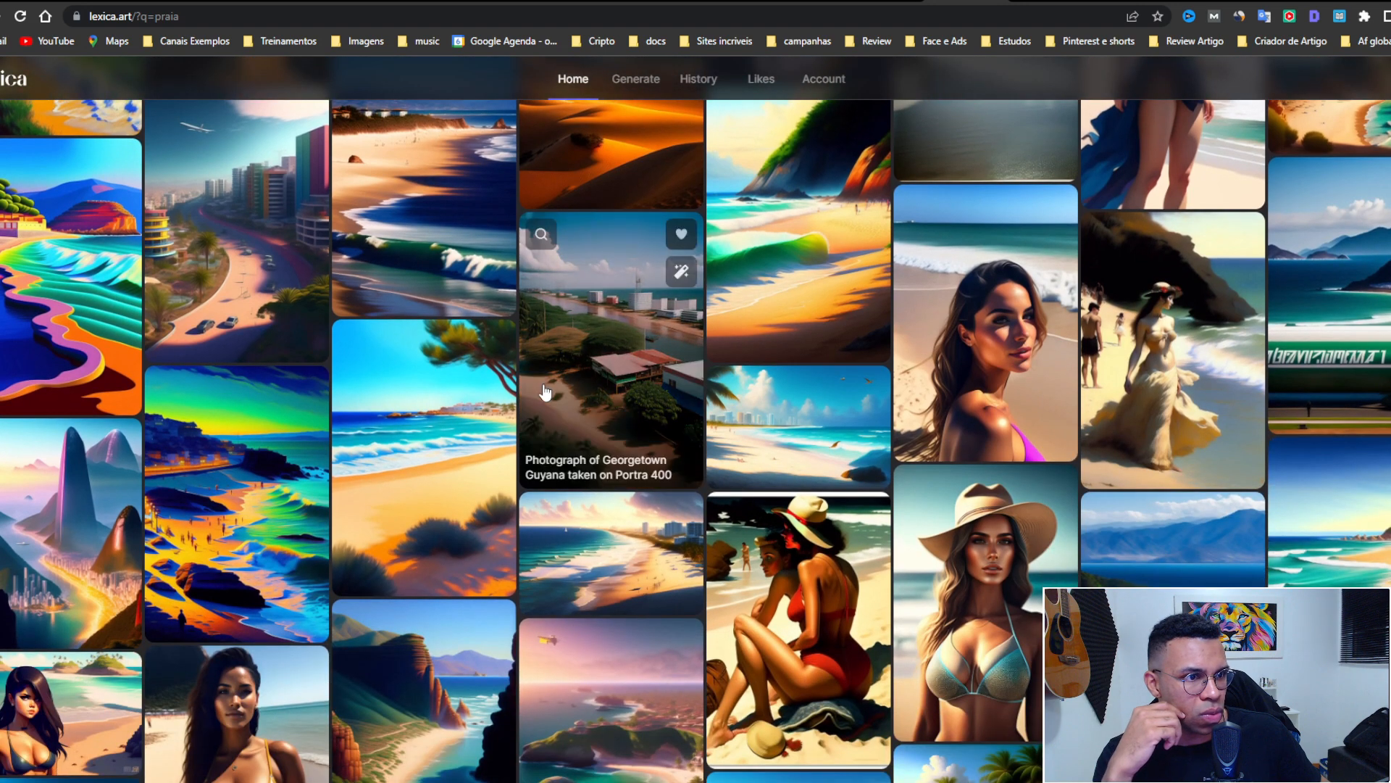
Open the Miami Florida beach painting with the flying bird and save it to the Desktop as a JPEG
{"action": "left_click", "coordinate": [545, 391]}
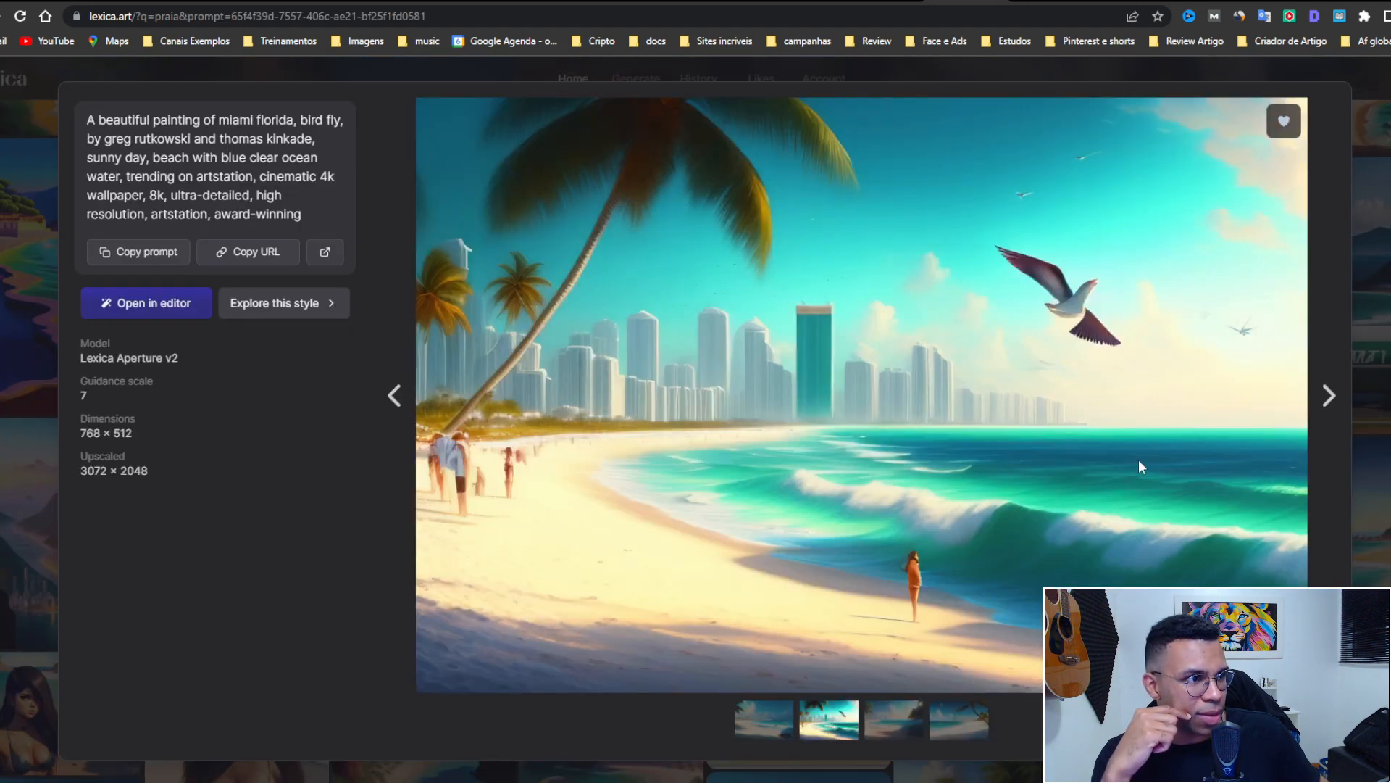
{"action": "right_click", "coordinate": [1051, 436]}
{"action": "left_click", "coordinate": [1101, 637]}
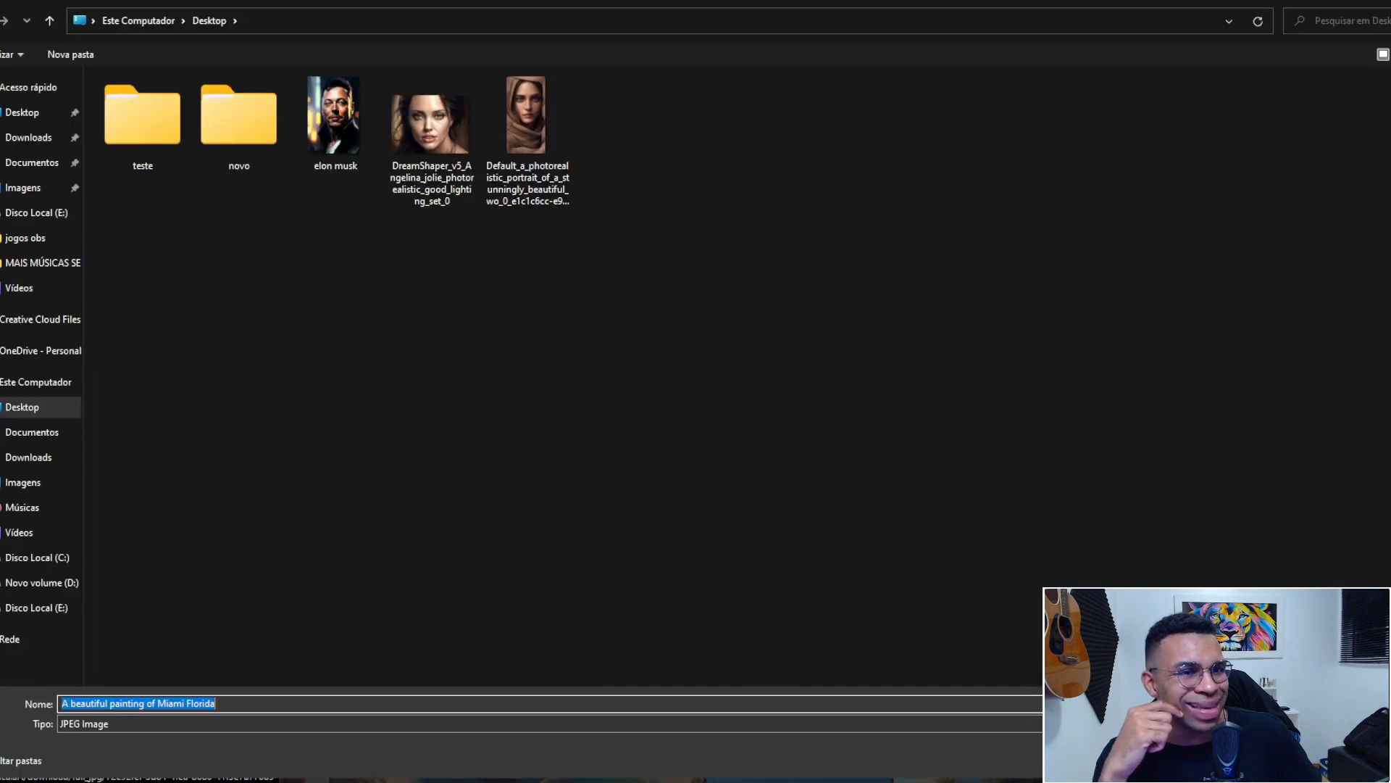
{"action": "key", "text": "Return"}
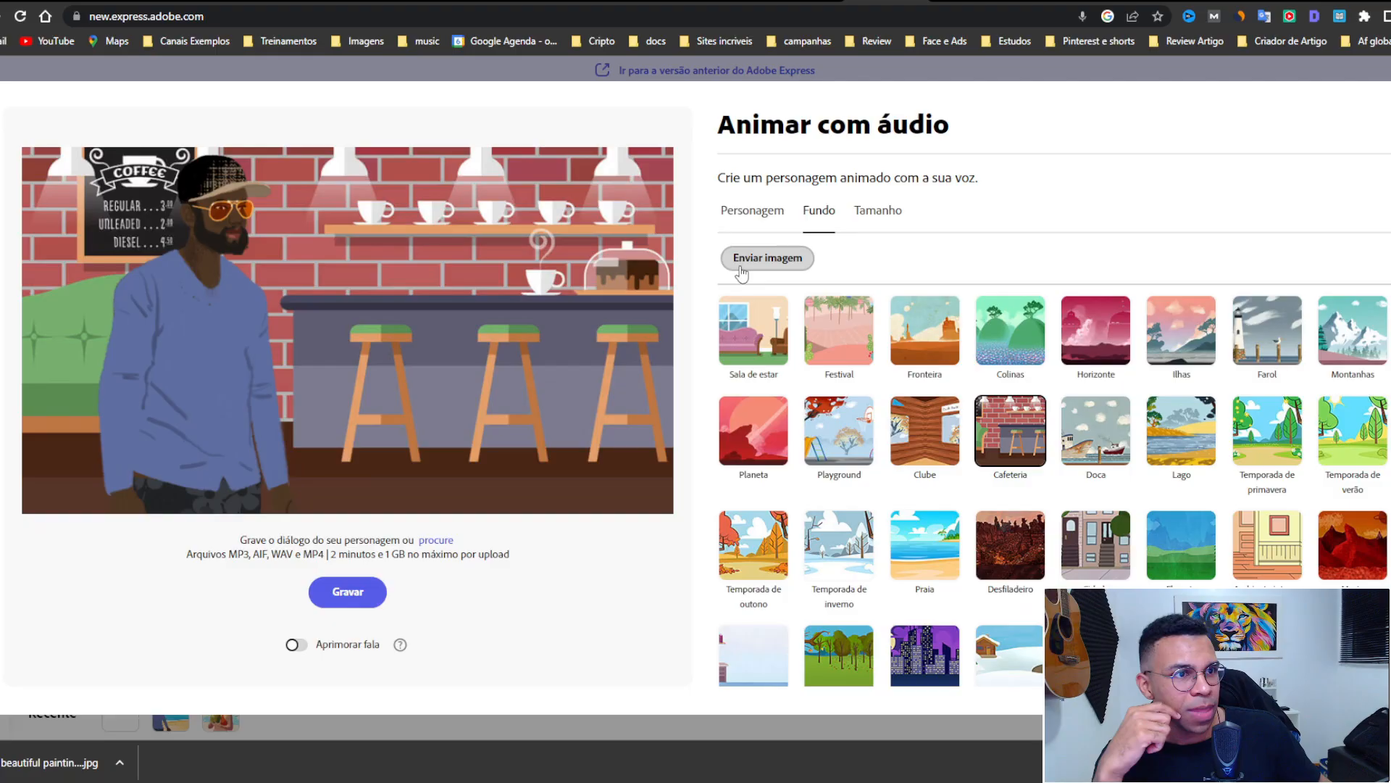
Back in Adobe Express, upload "A beautiful painting of Miami Florida" from the Desktop as the custom background
{"action": "left_click", "coordinate": [740, 270]}
{"action": "left_click", "coordinate": [638, 129]}
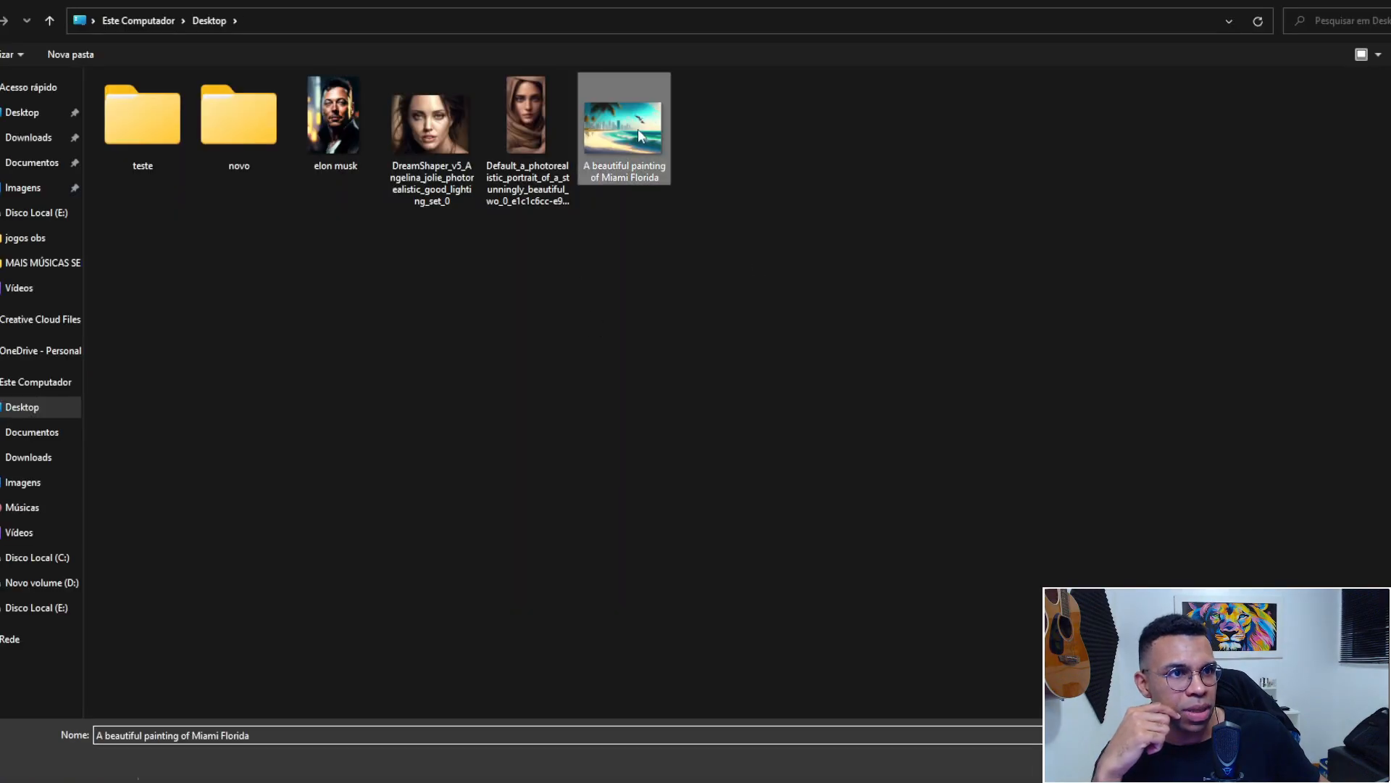
{"action": "key", "text": "Return"}
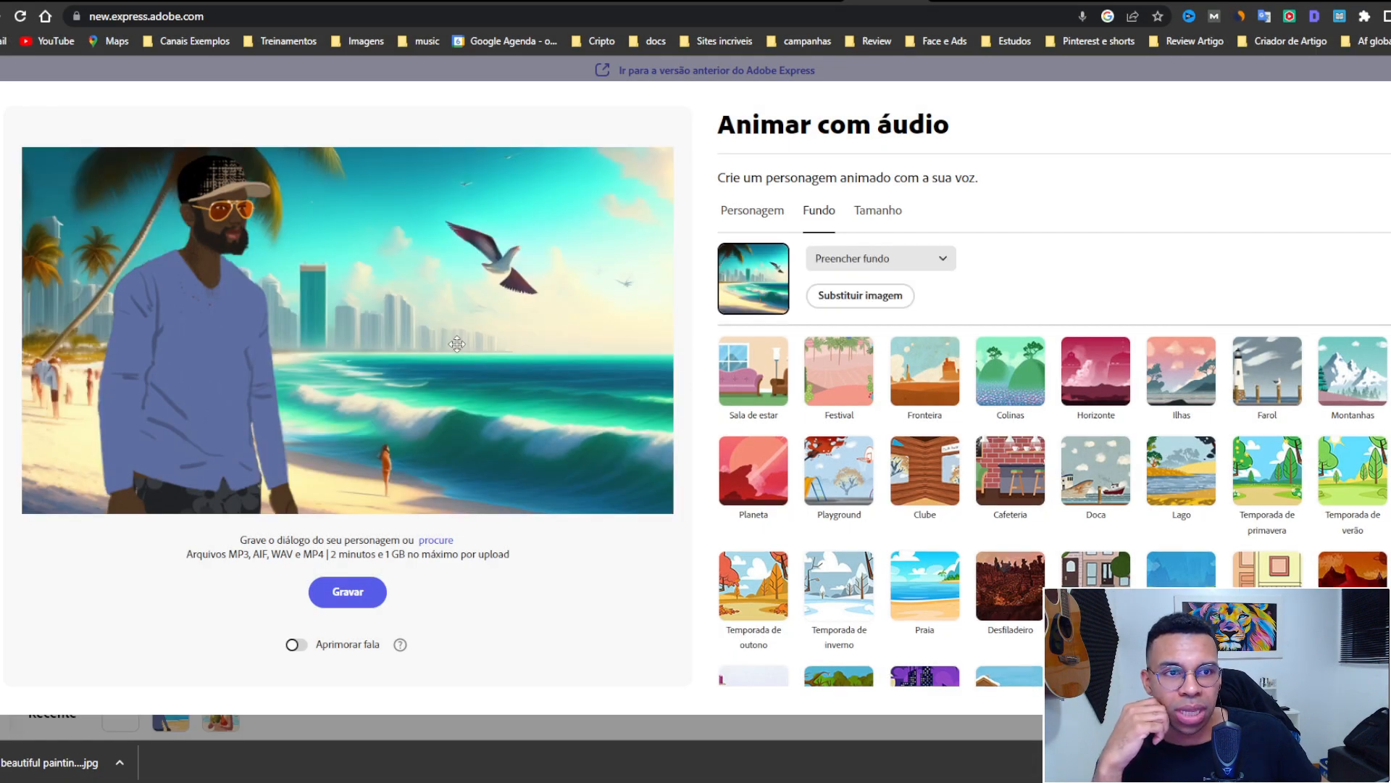
Scale the Gareth character down to 70% in front of the beach background
{"action": "left_click", "coordinate": [206, 364]}
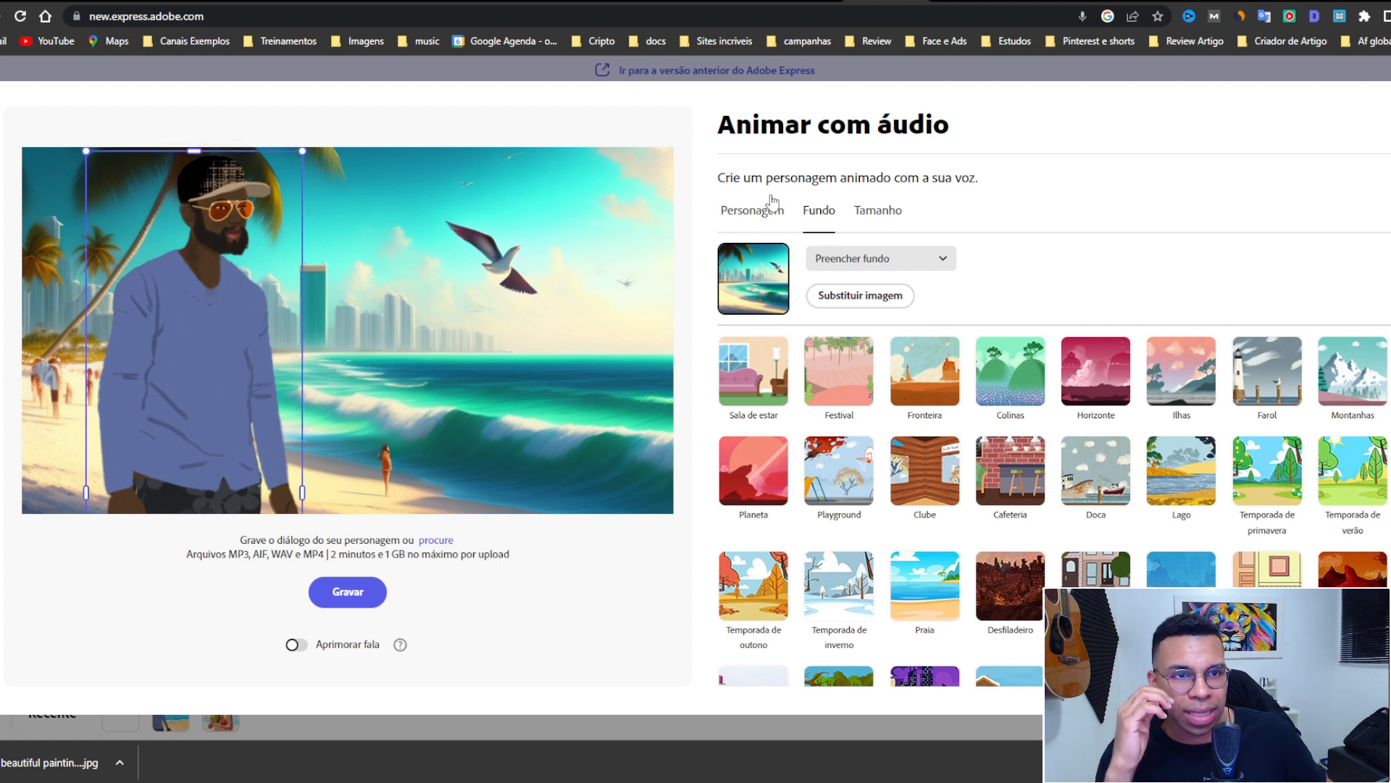
{"action": "left_click", "coordinate": [775, 212]}
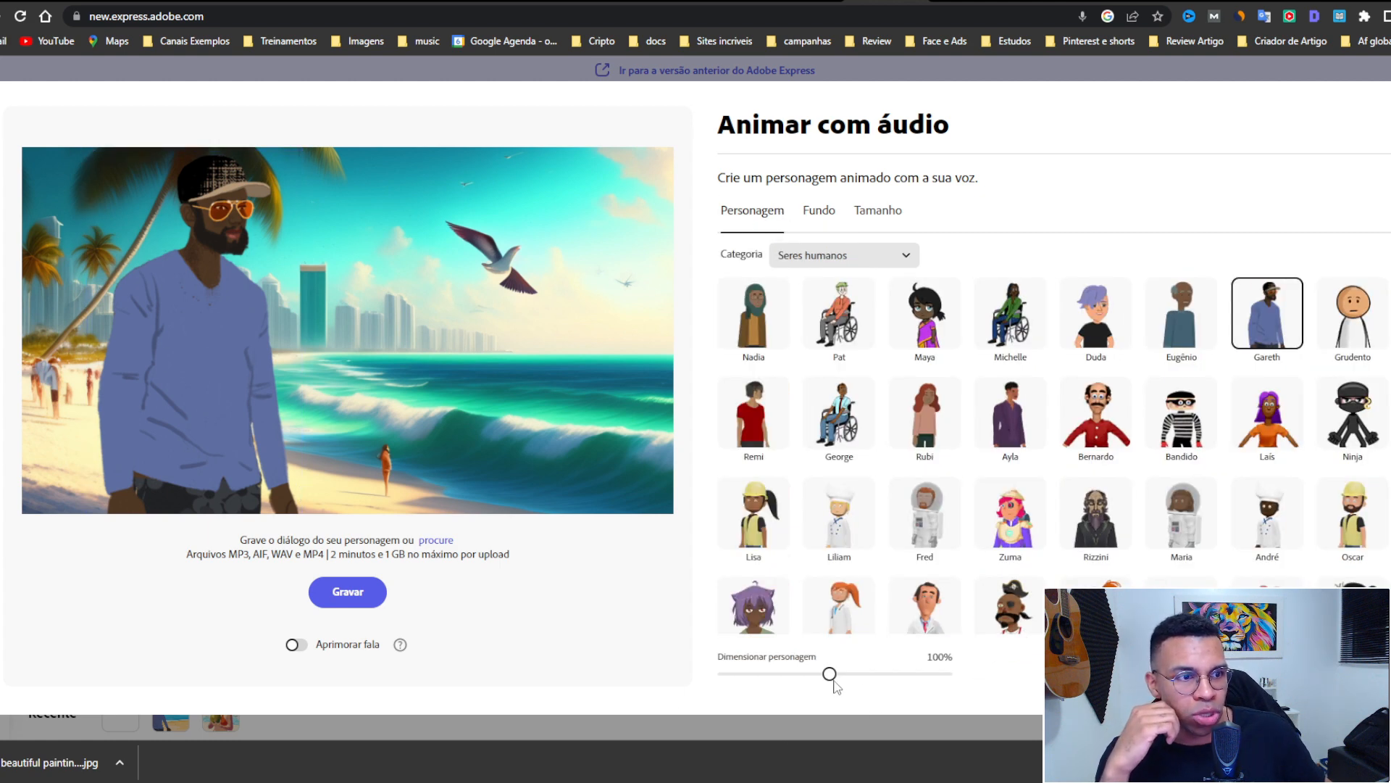
{"action": "left_click_drag", "start_coordinate": [829, 673], "coordinate": [794, 674]}
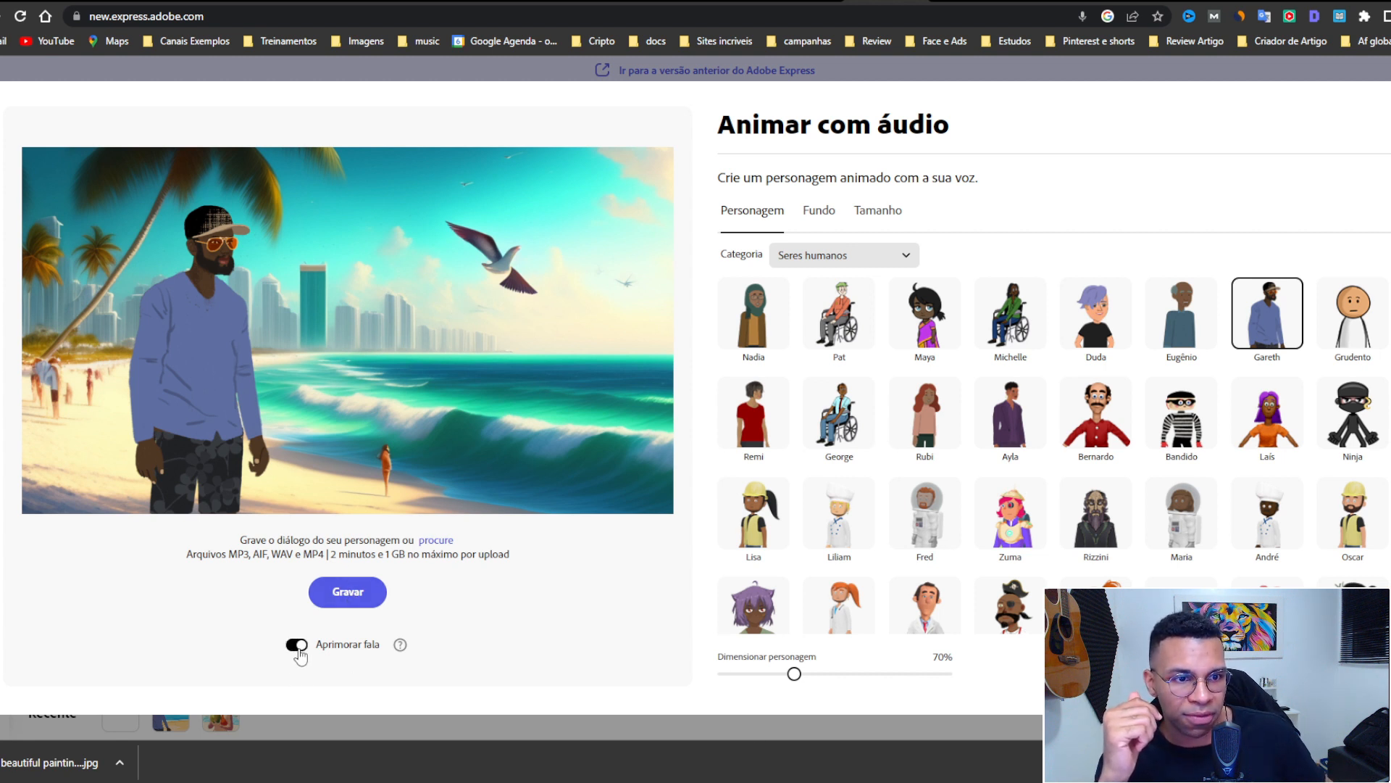
Record the character's dialogue with Aprimorar fala on, finish the recording and play back the generated animation
{"action": "left_click", "coordinate": [356, 603]}
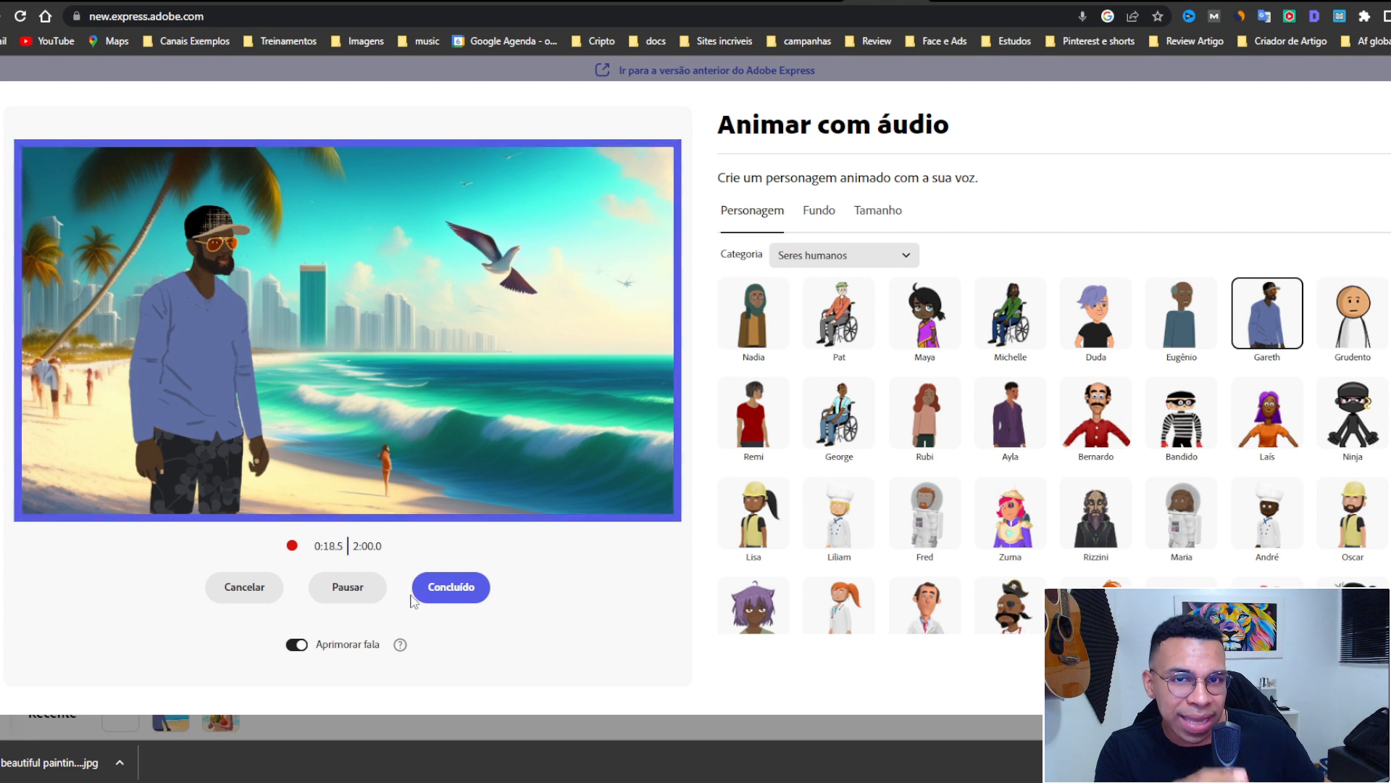
{"action": "left_click", "coordinate": [448, 587]}
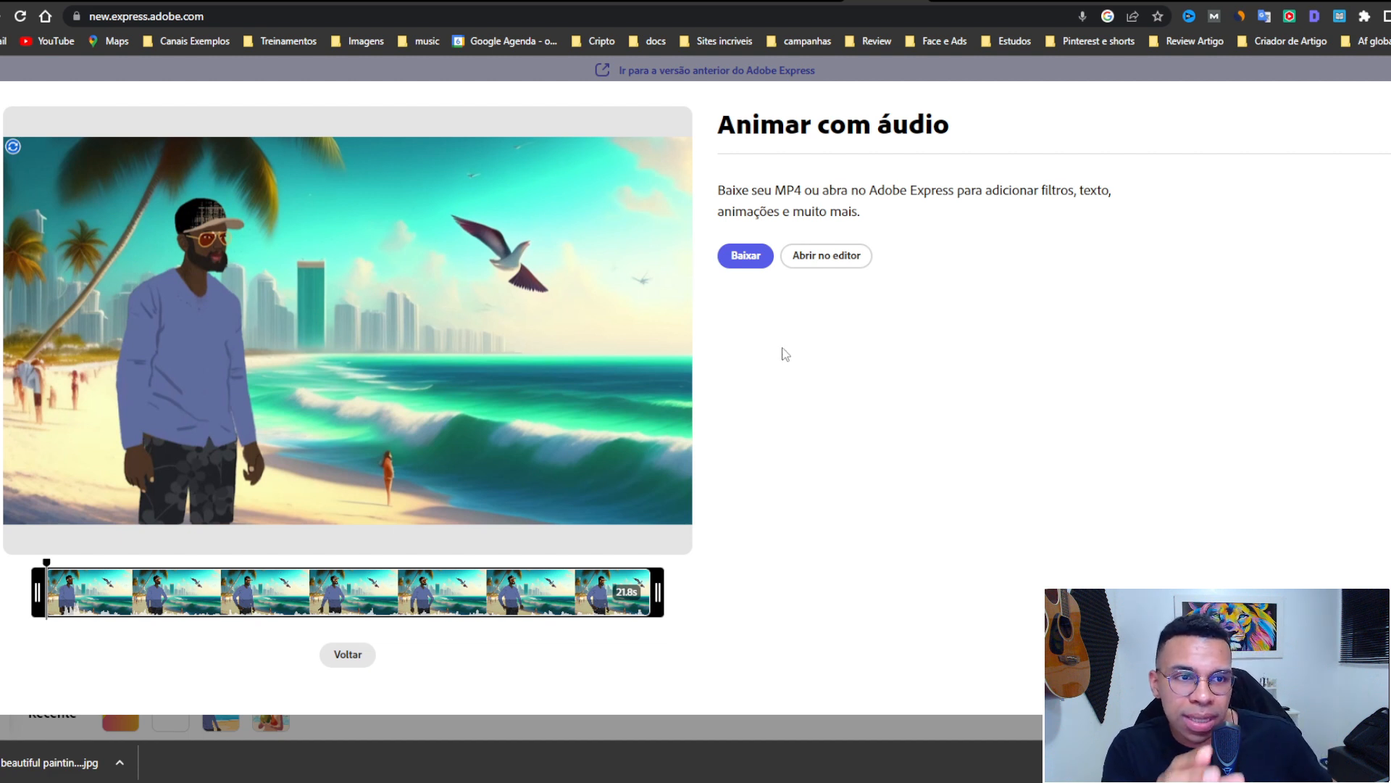
{"action": "left_click", "coordinate": [364, 428]}
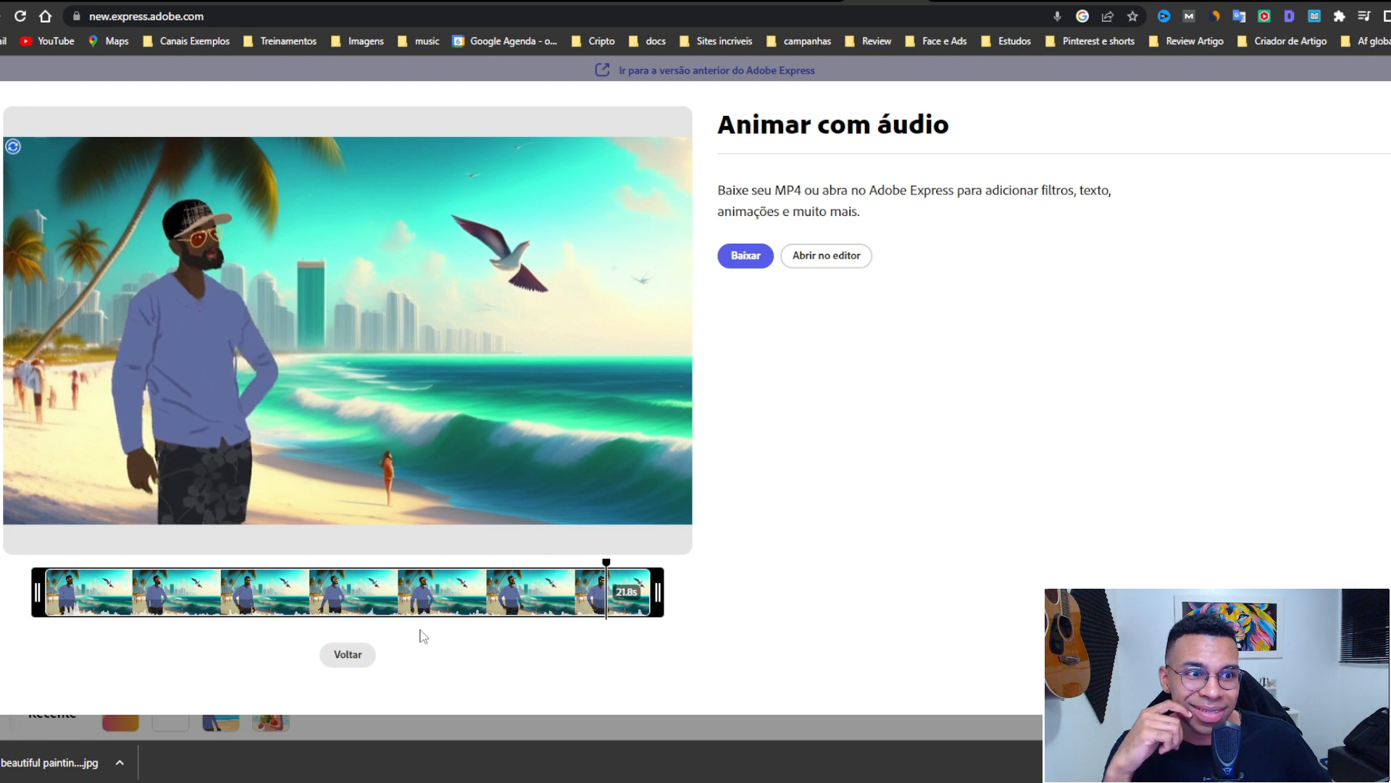
{"action": "left_click", "coordinate": [456, 585]}
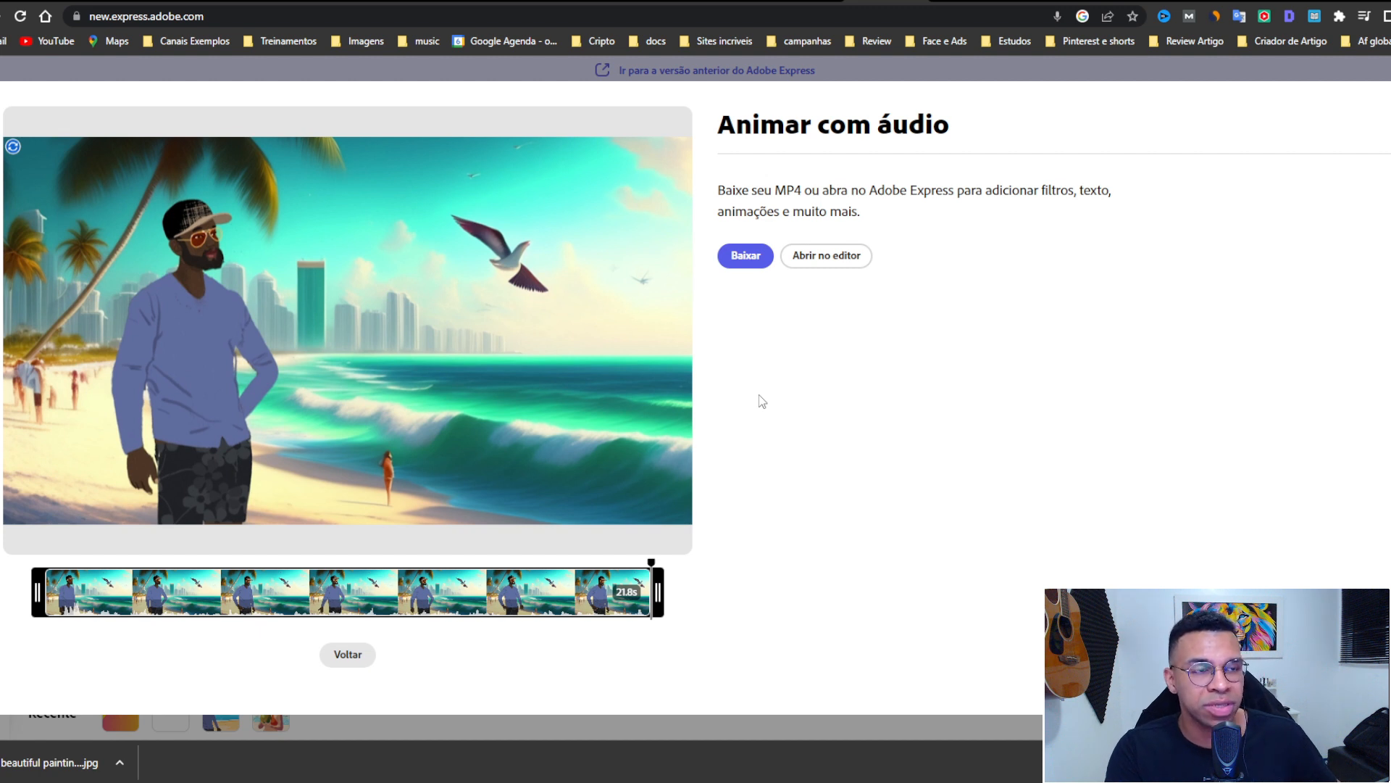
Download the animated character video as an MP4 and open it in the editor
{"action": "left_click", "coordinate": [746, 261]}
{"action": "key", "text": "Return"}
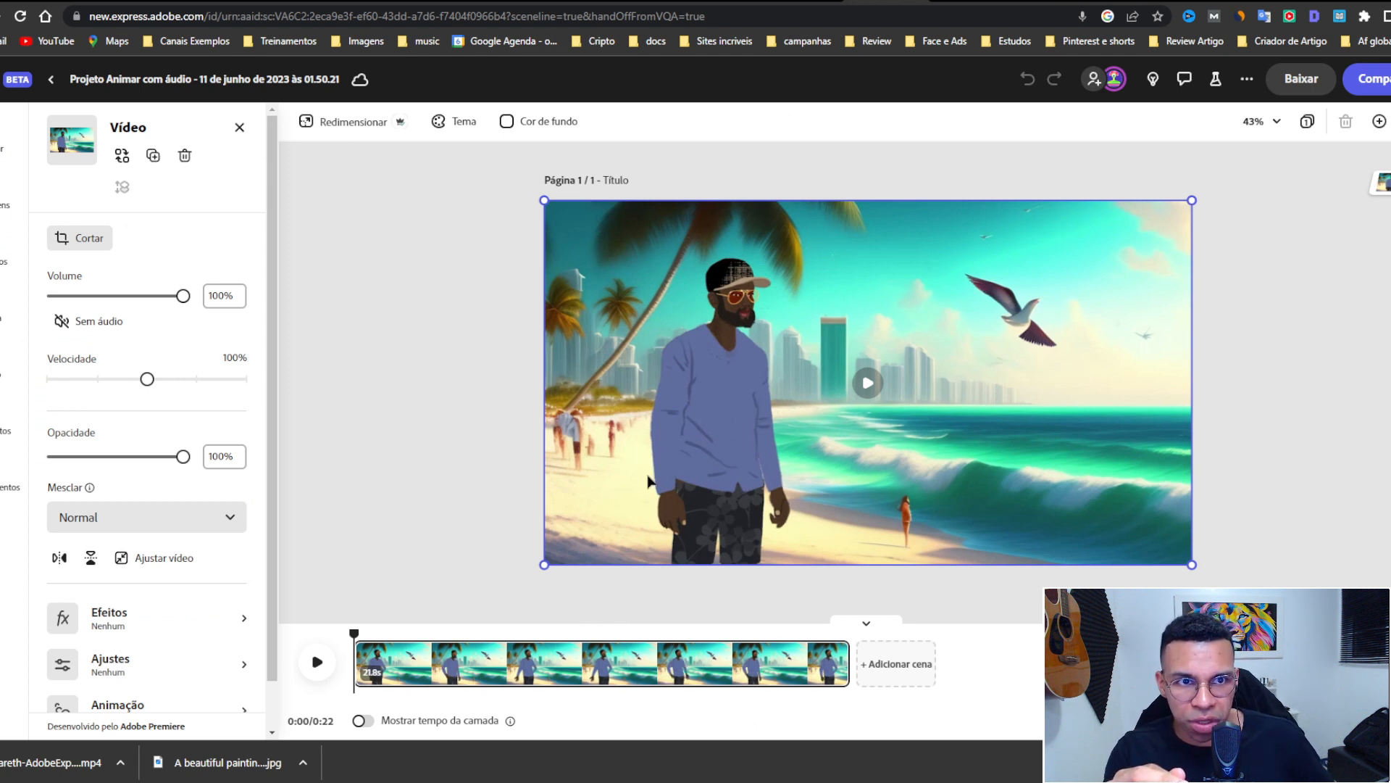
Play the first seconds of the clip in the editor, pause it and select the video on the canvas
{"action": "left_click", "coordinate": [326, 665]}
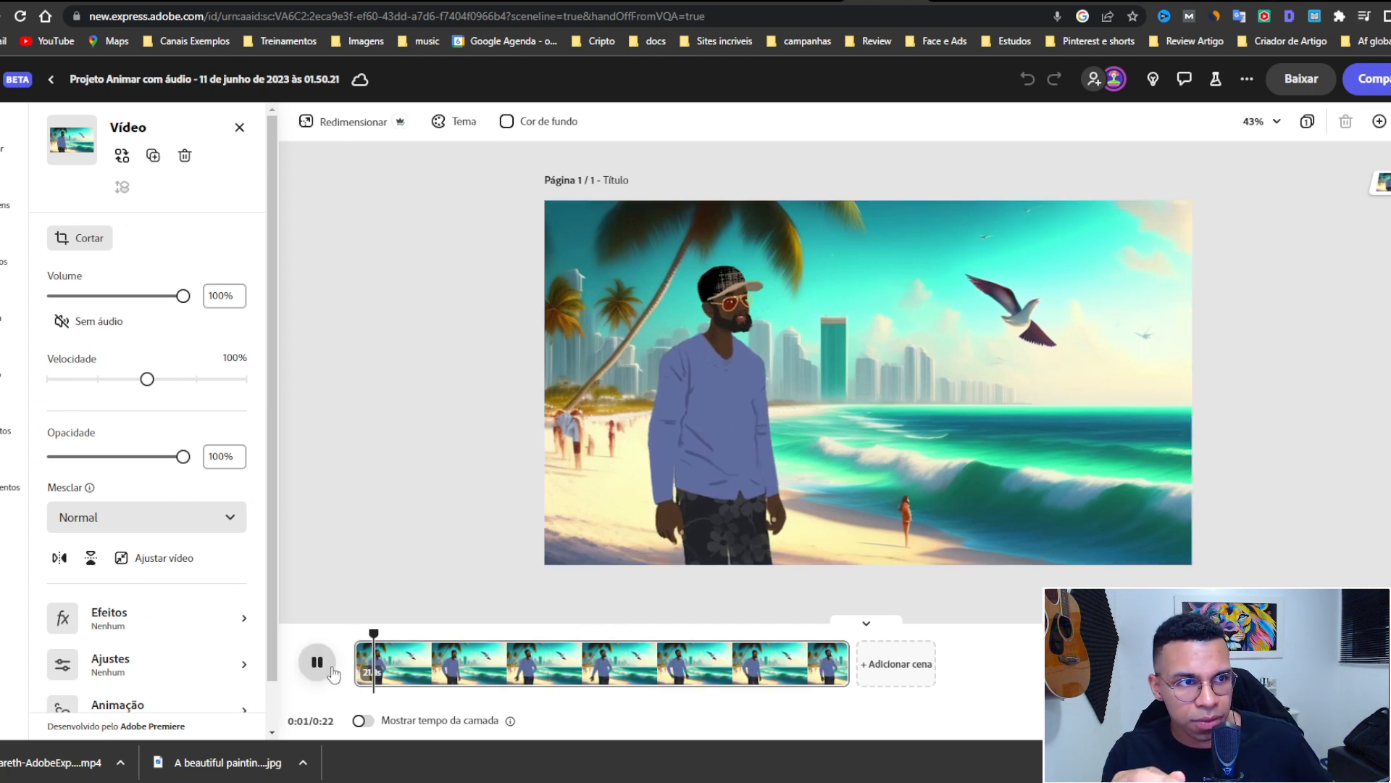
{"action": "left_click", "coordinate": [317, 661]}
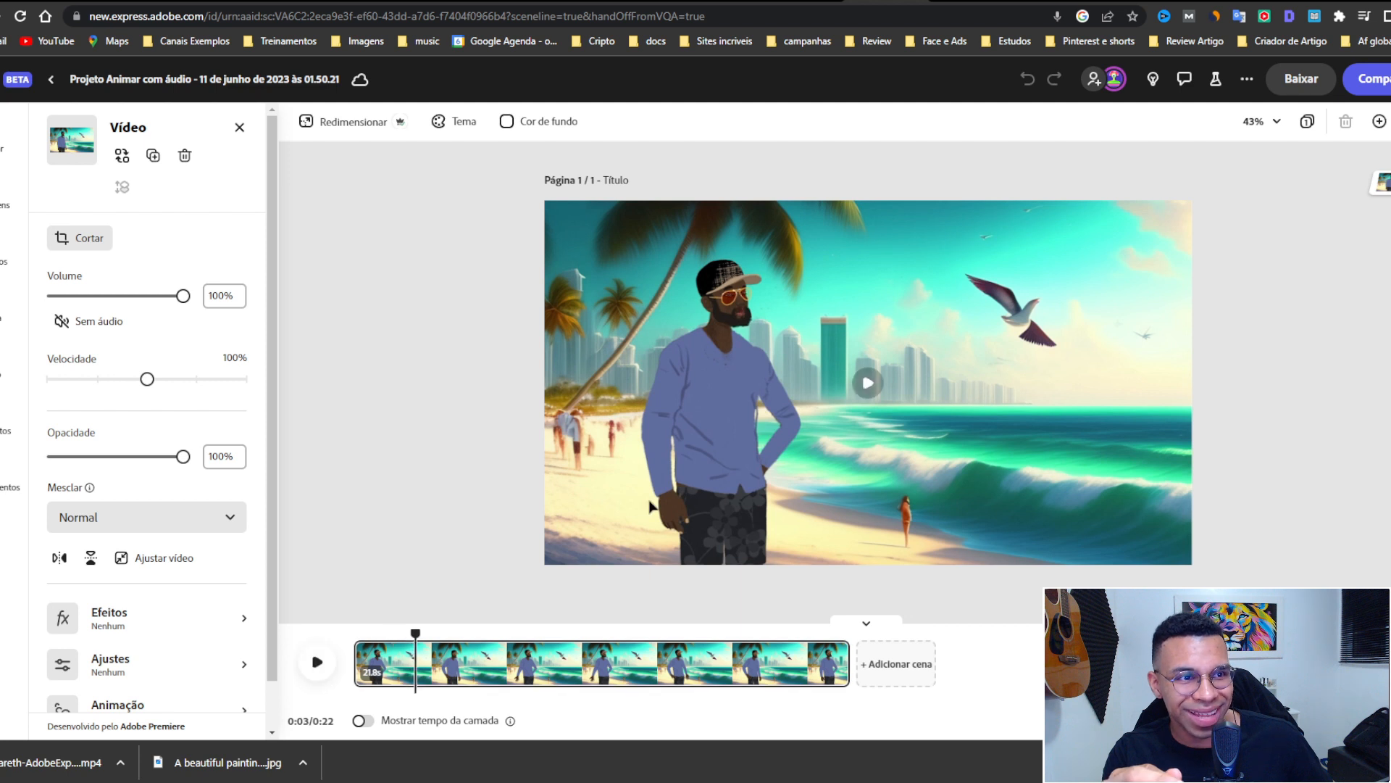
{"action": "left_click", "coordinate": [638, 498]}
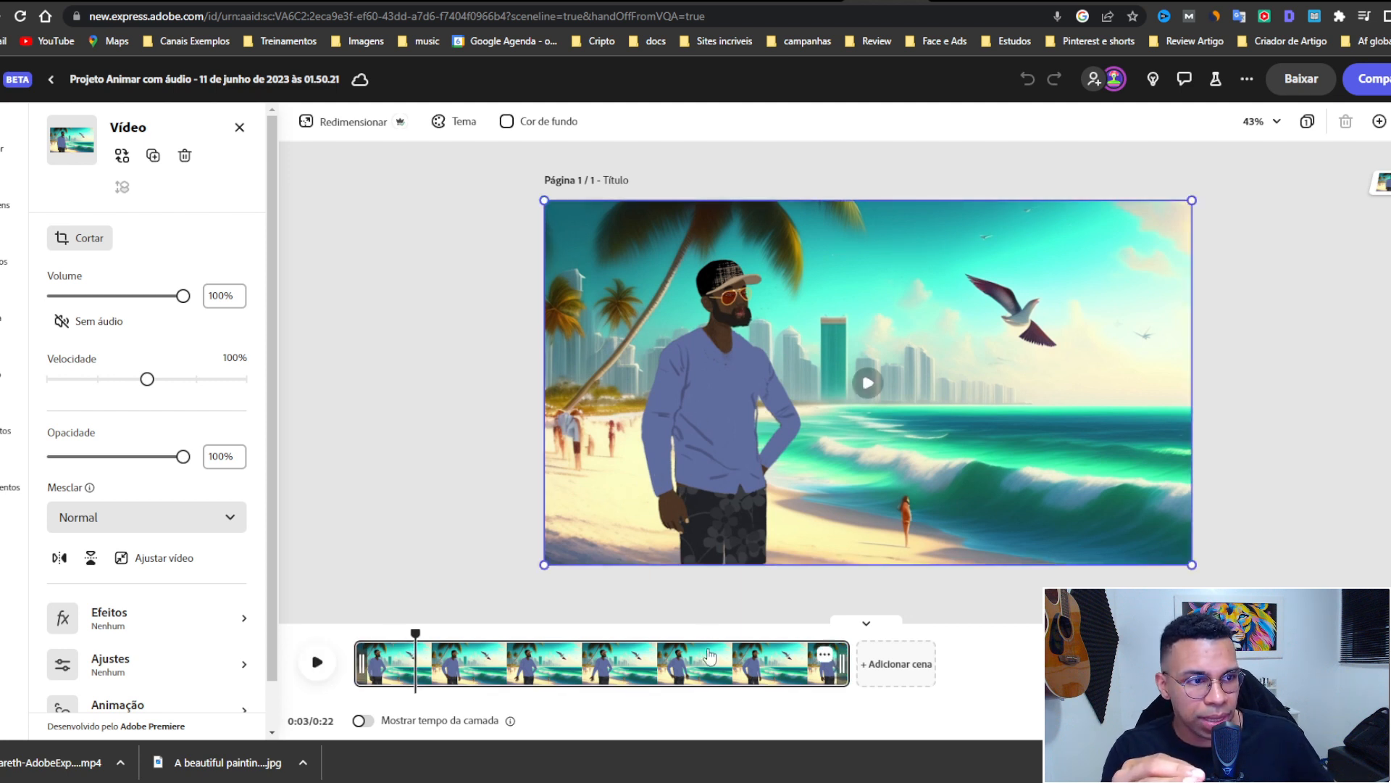
Add a blank scene after the animated clip and preview the suggested audio tracks
{"action": "left_click", "coordinate": [896, 663]}
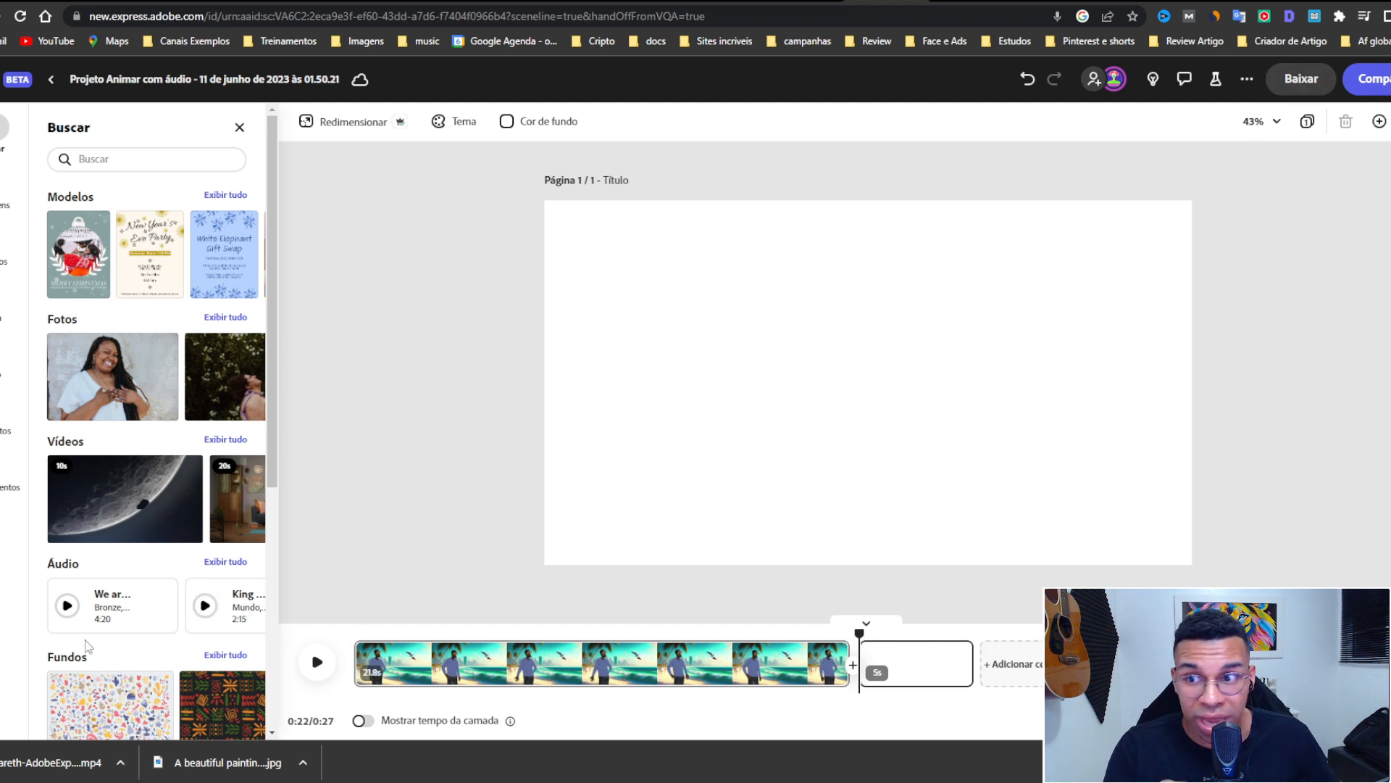
{"action": "left_click", "coordinate": [69, 608]}
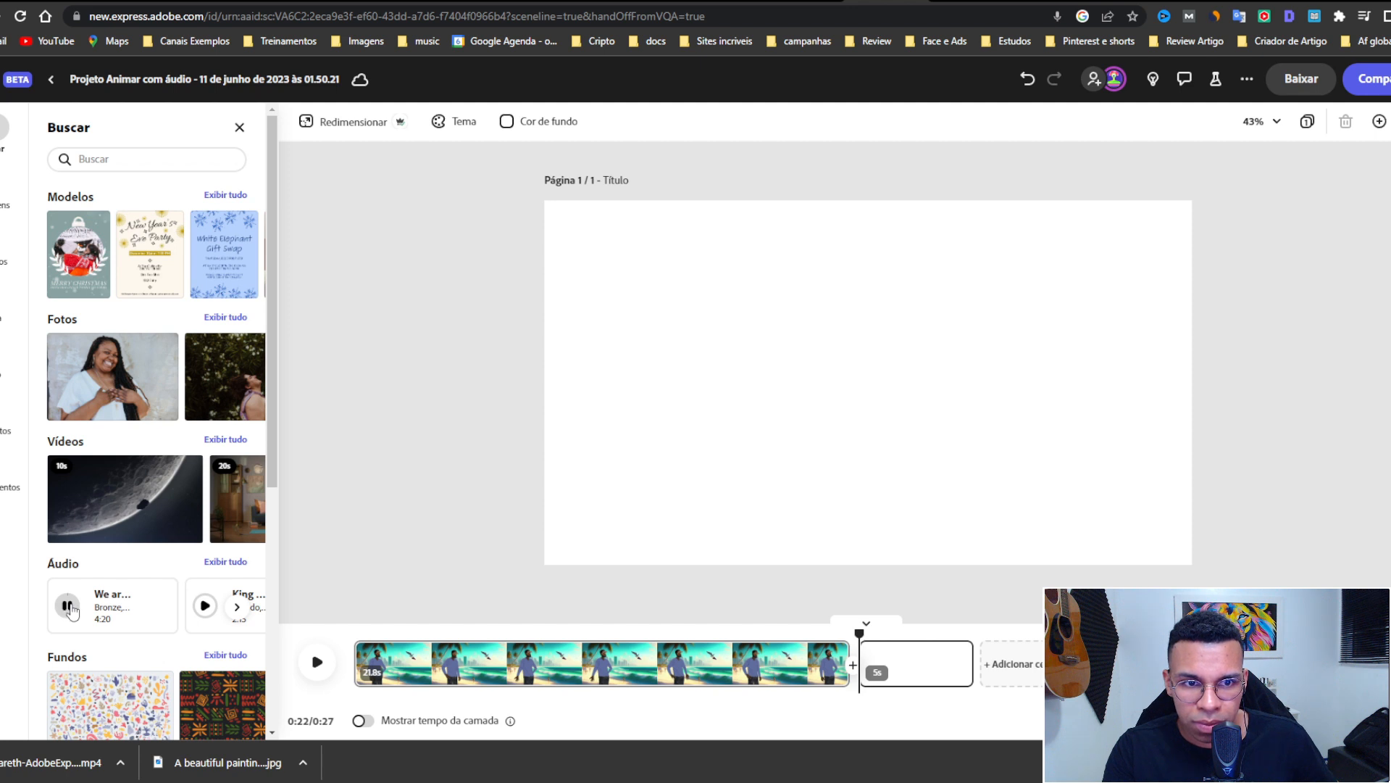
{"action": "left_click", "coordinate": [206, 606]}
{"action": "left_click", "coordinate": [207, 607]}
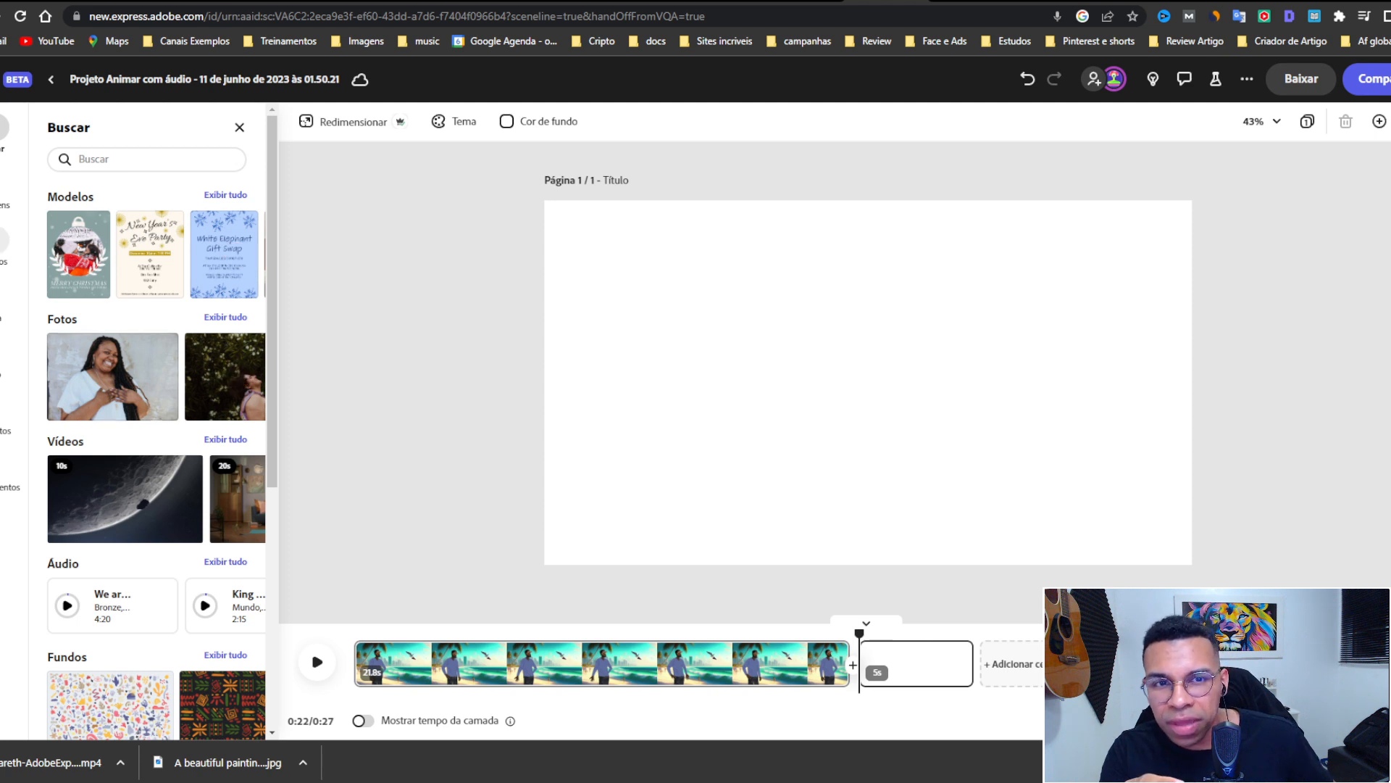
View the available templates and text effects, and go back to the beginning of the animated scene
{"action": "left_click", "coordinate": [3, 243]}
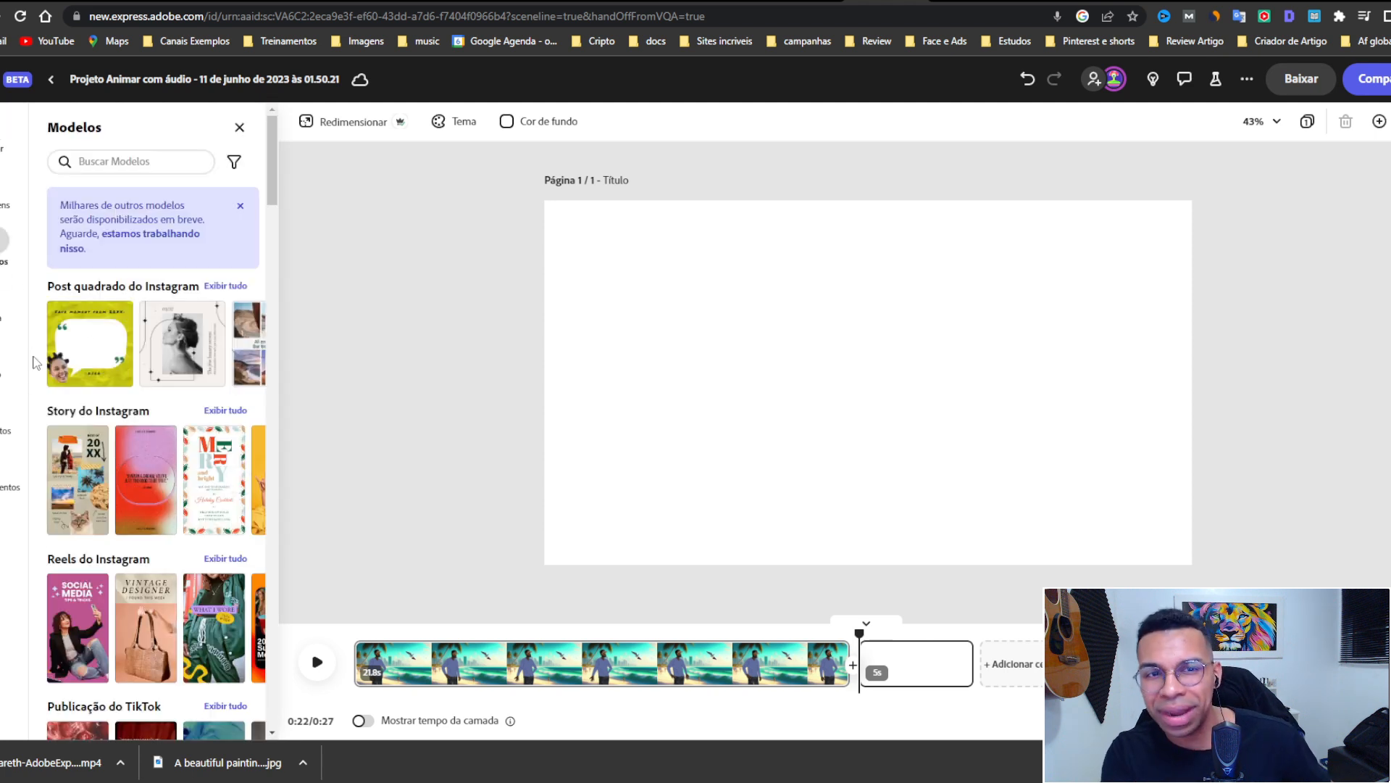
{"action": "left_click", "coordinate": [6, 354]}
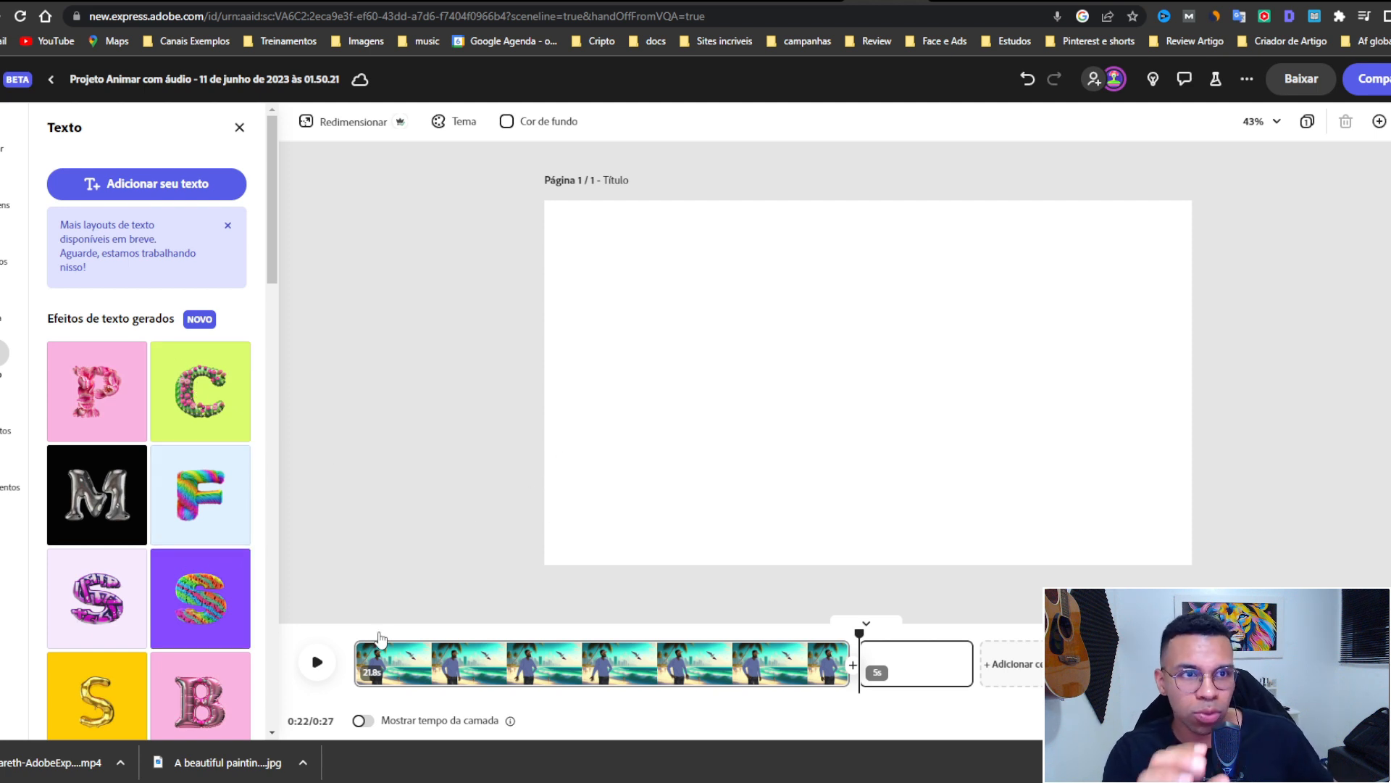
{"action": "left_click", "coordinate": [378, 630]}
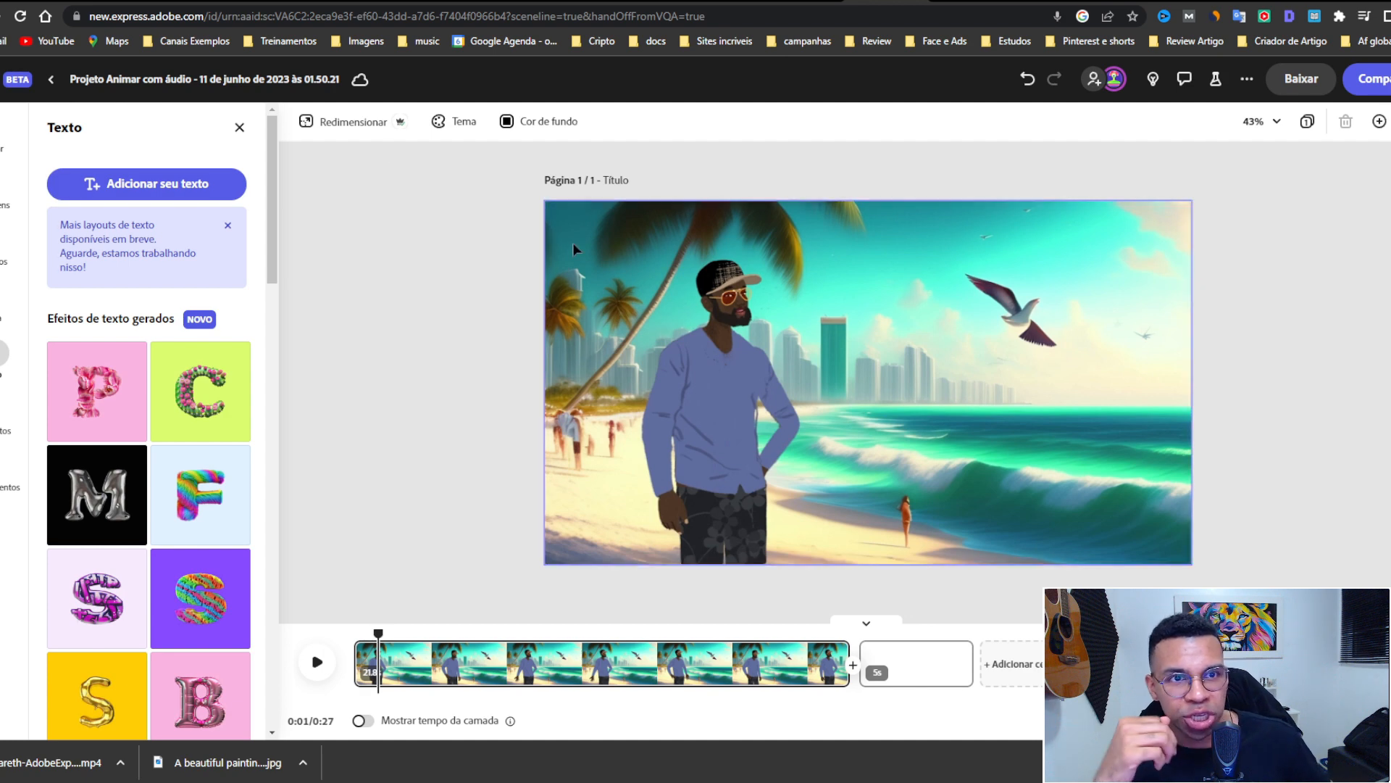
Leave the editor for the home page and reopen the Animar com áudio quick action
{"action": "left_click", "coordinate": [51, 79]}
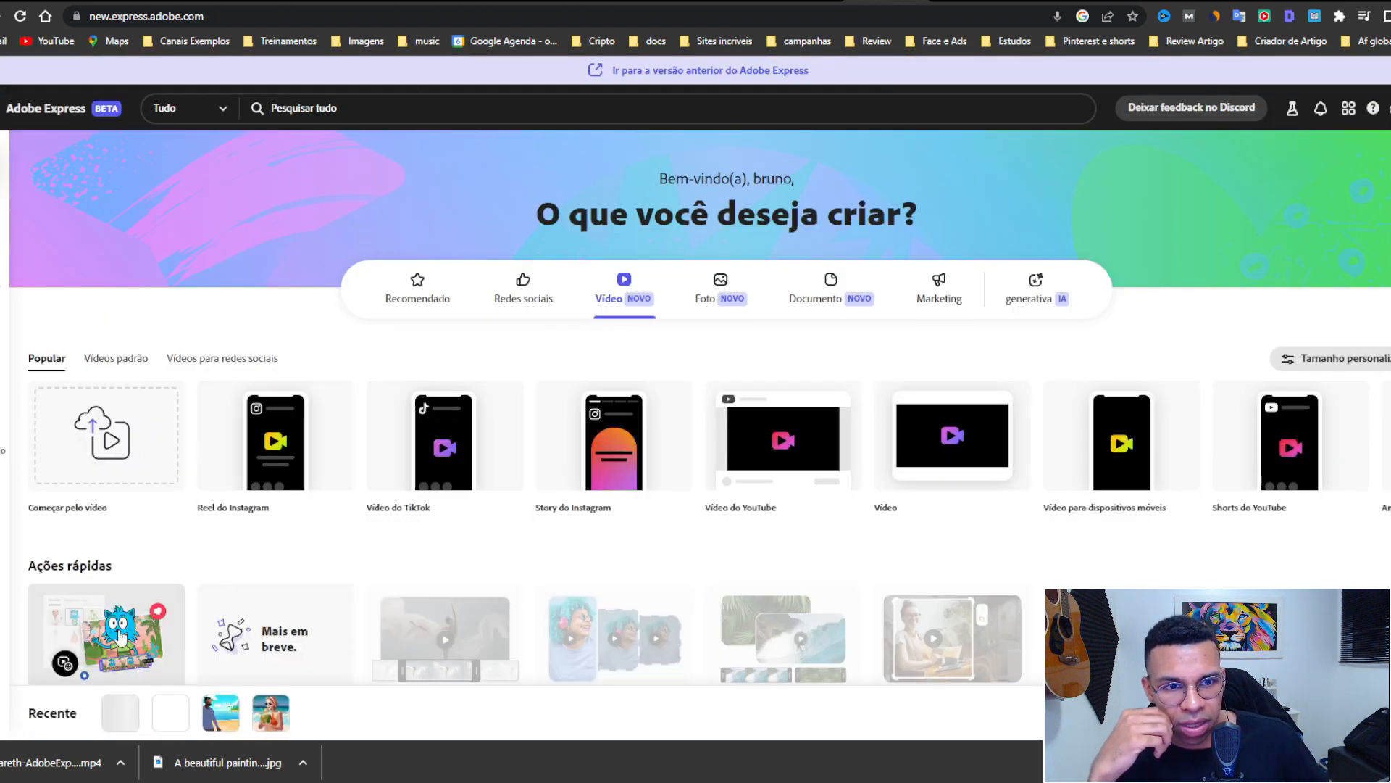
{"action": "left_click", "coordinate": [116, 636]}
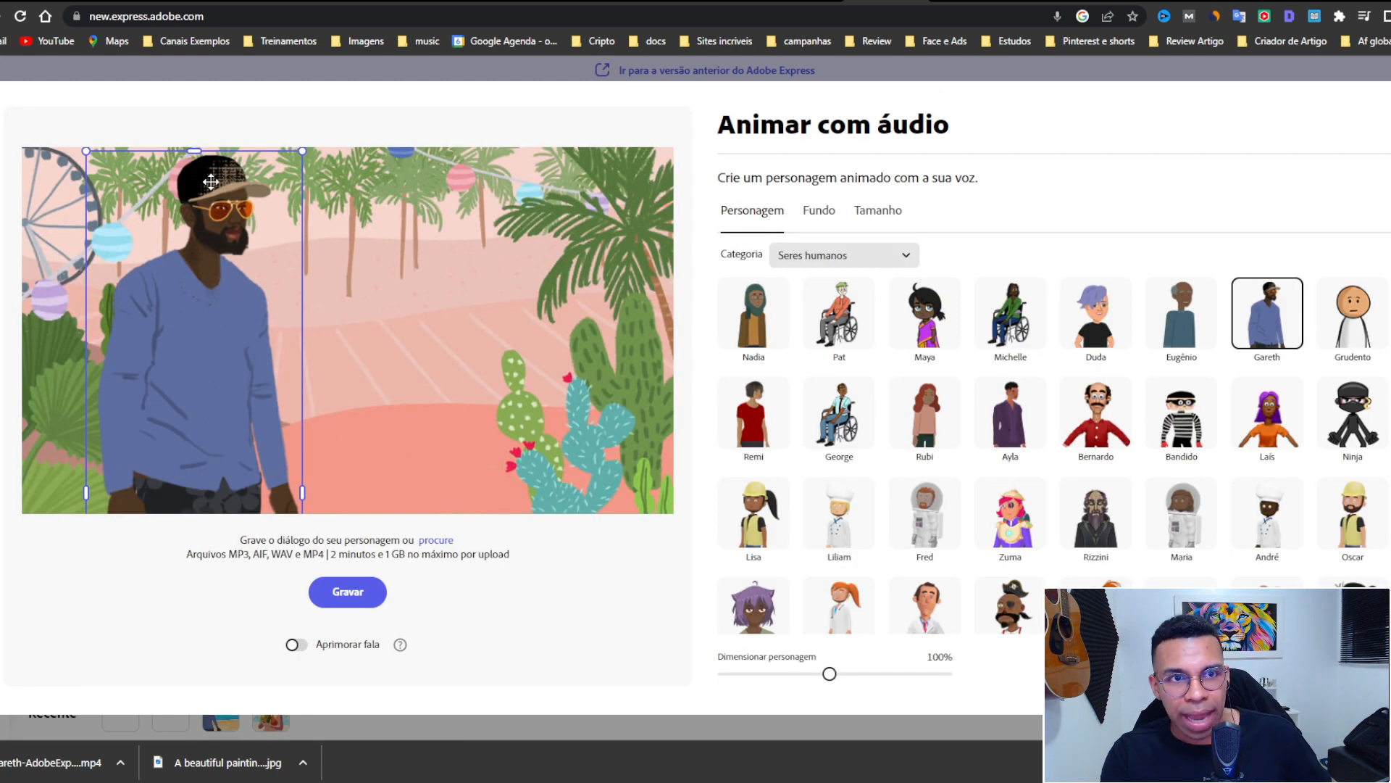
Try other human characters such as Remi, choose the astronaut Fred and enlarge him slightly in the scene
{"action": "left_click", "coordinate": [924, 313]}
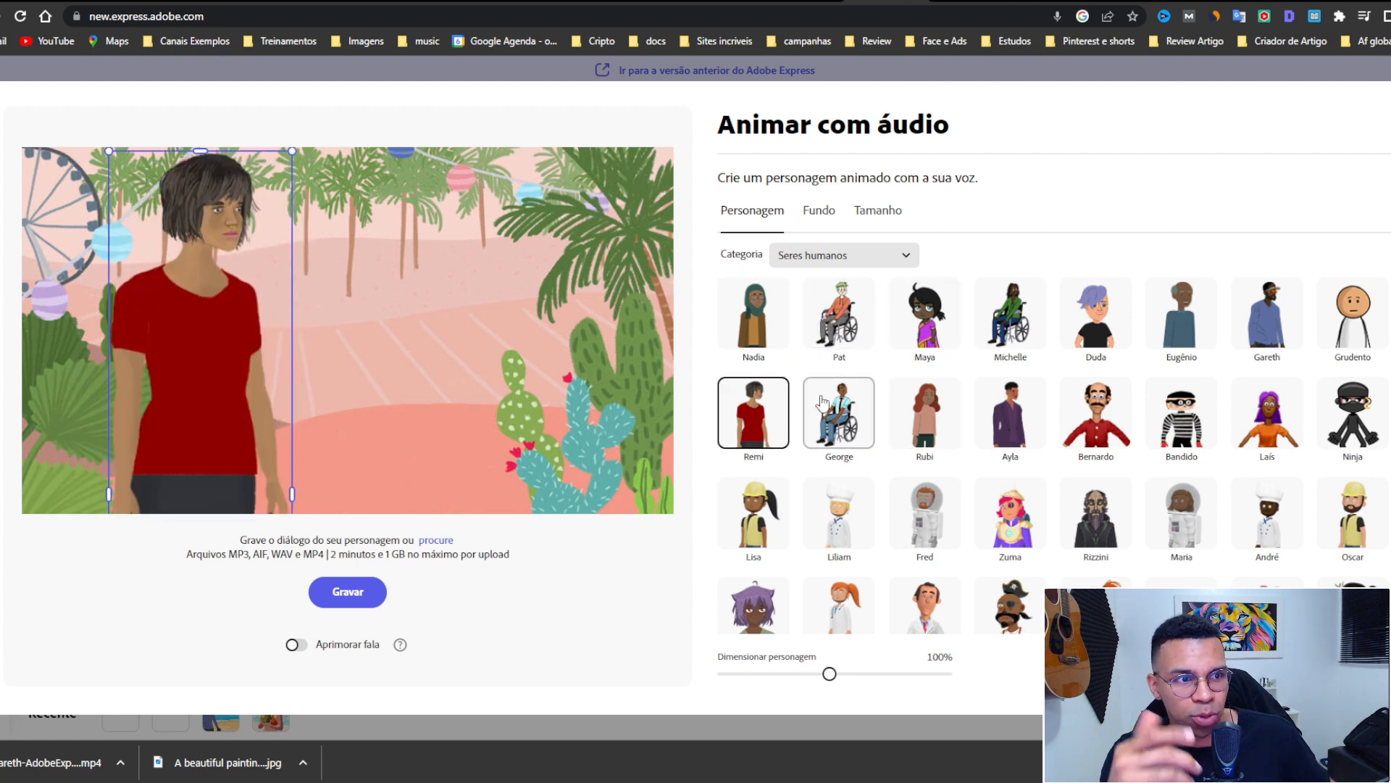
{"action": "left_click", "coordinate": [822, 516]}
{"action": "left_click", "coordinate": [925, 516]}
{"action": "scroll", "coordinate": [935, 507], "scroll_direction": "down", "scroll_amount": 2}
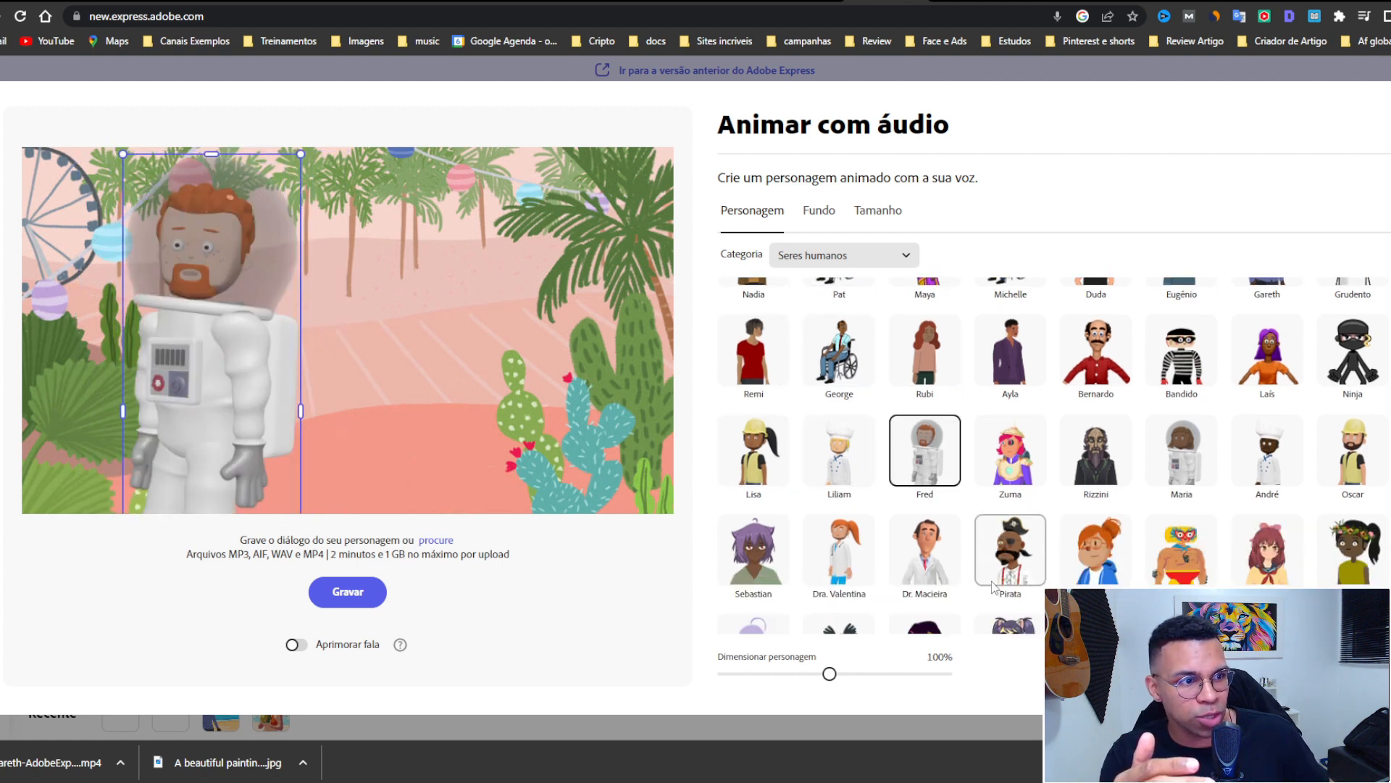
{"action": "left_click_drag", "start_coordinate": [830, 673], "coordinate": [858, 669]}
Look at the resizing presets, try the Twitter and Facebook sizes, and set the scene back to the YouTube preset
{"action": "left_click", "coordinate": [825, 220]}
{"action": "left_click", "coordinate": [888, 212]}
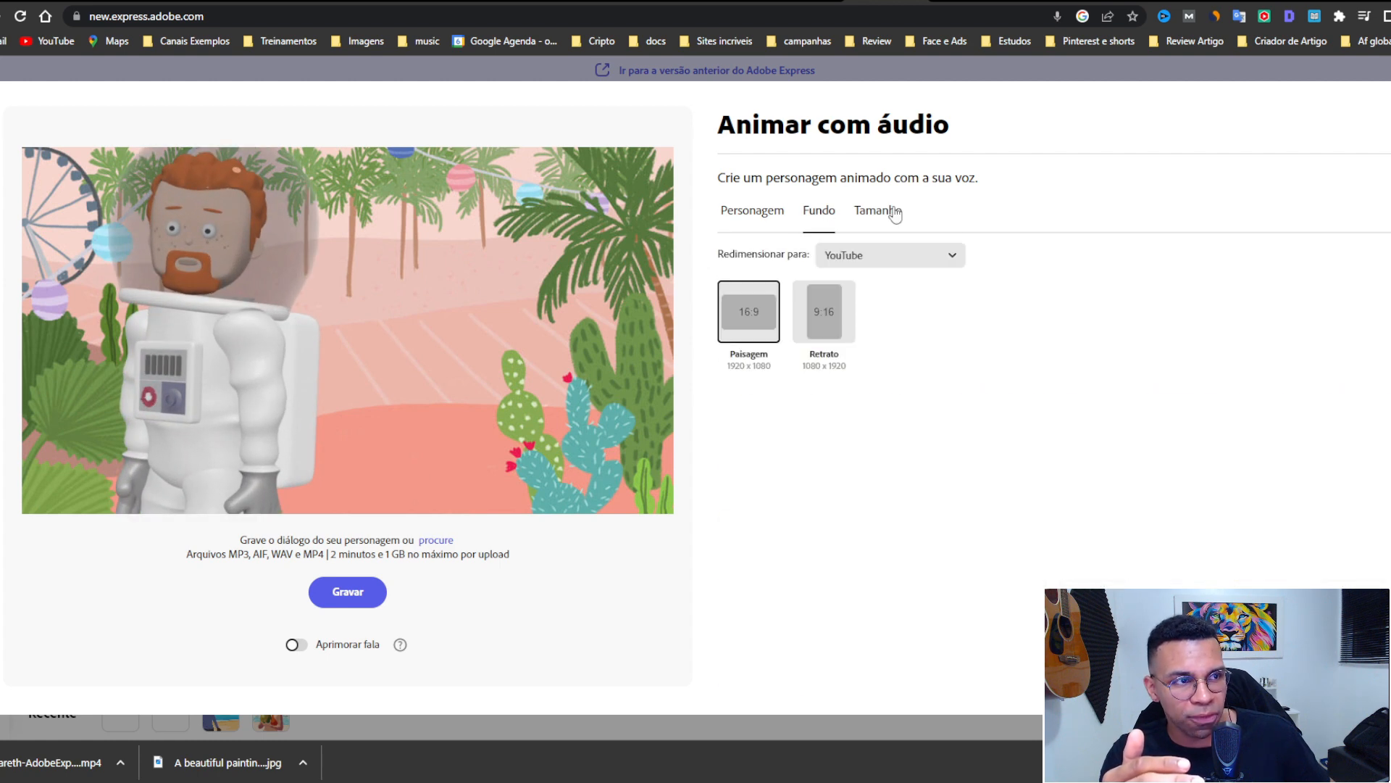
{"action": "left_click", "coordinate": [852, 260]}
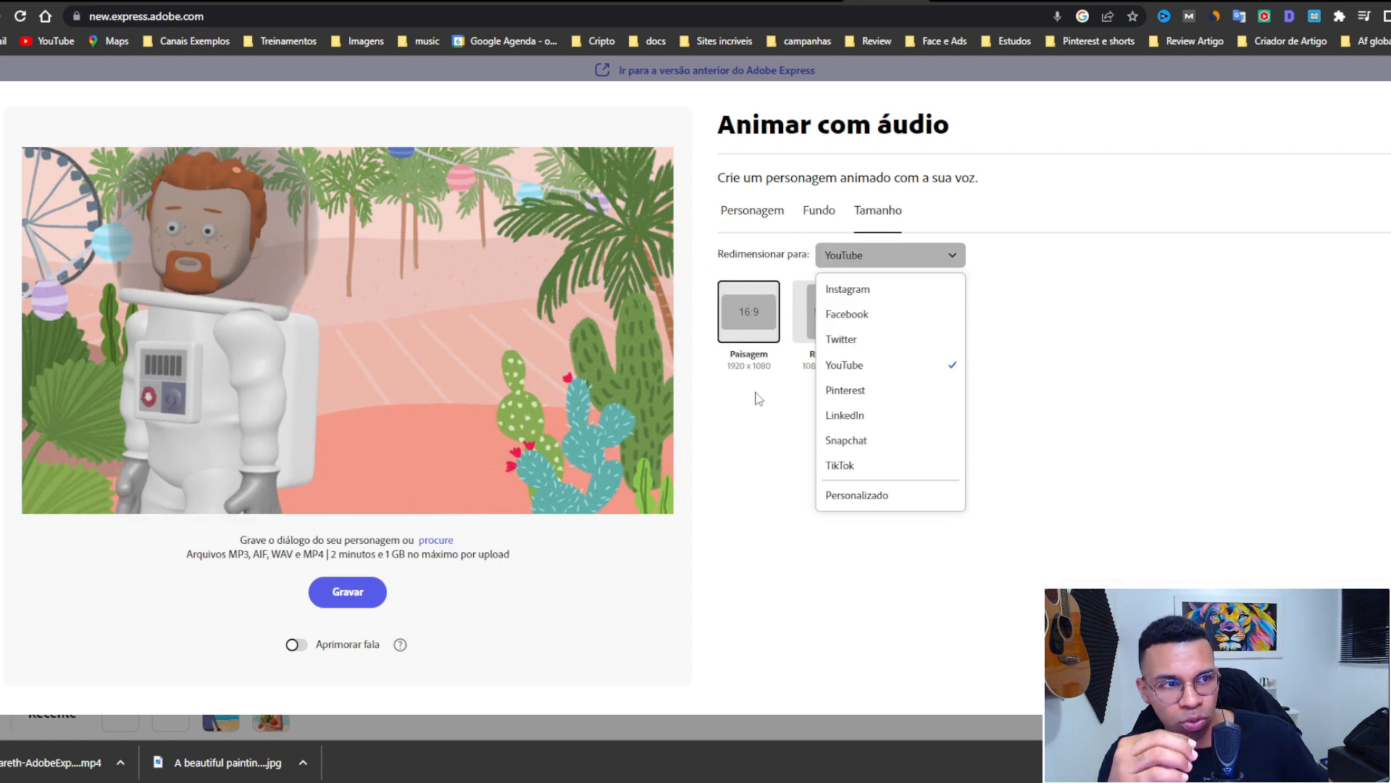
{"action": "left_click", "coordinate": [840, 339]}
{"action": "left_click", "coordinate": [867, 260]}
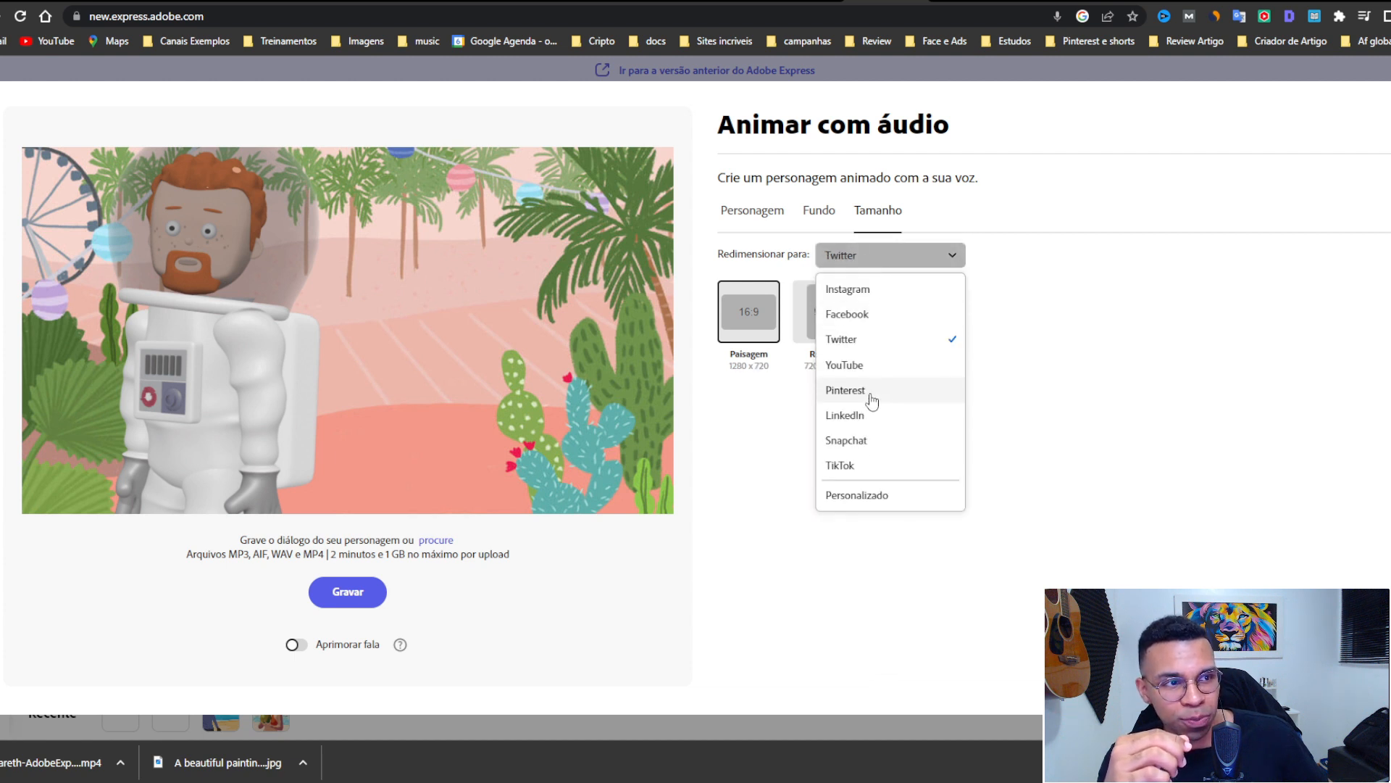
{"action": "left_click", "coordinate": [858, 317]}
{"action": "left_click", "coordinate": [855, 257]}
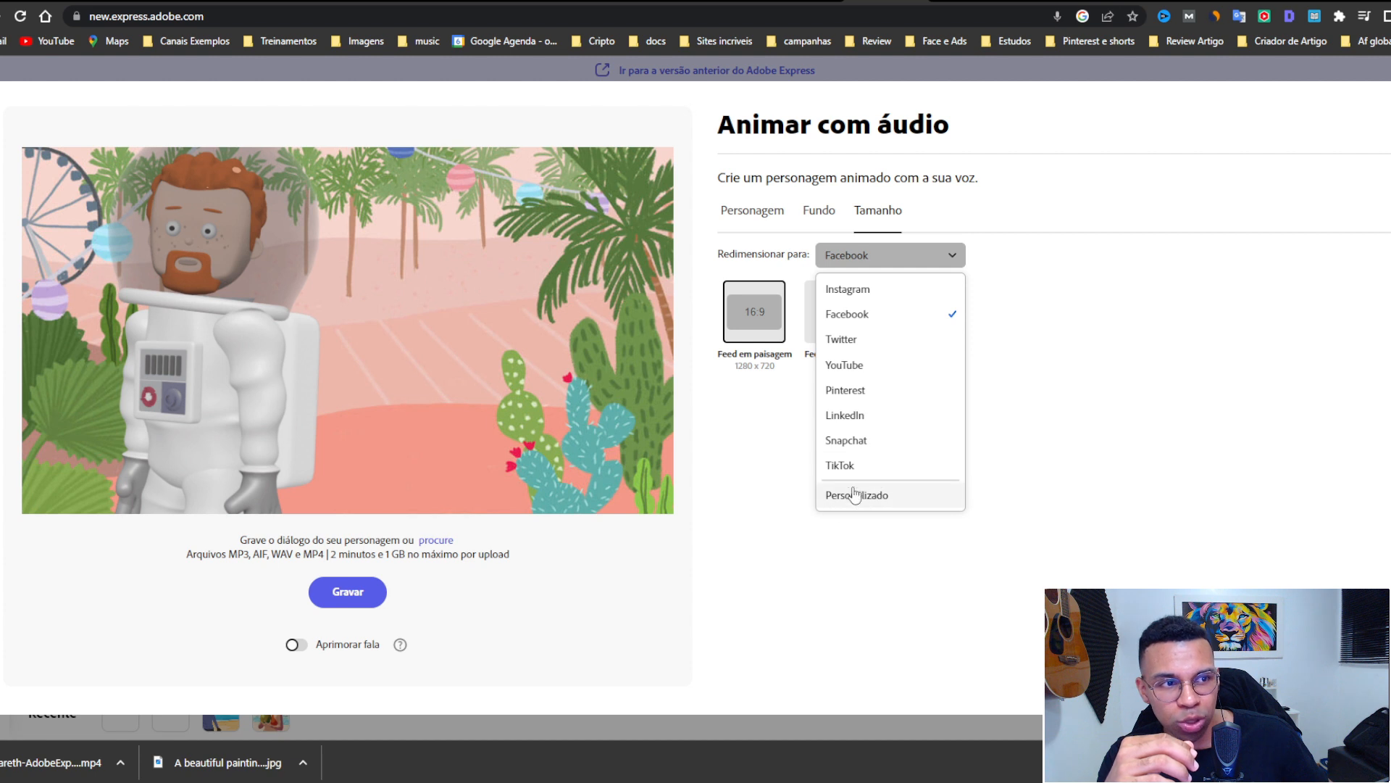
{"action": "left_click", "coordinate": [889, 371]}
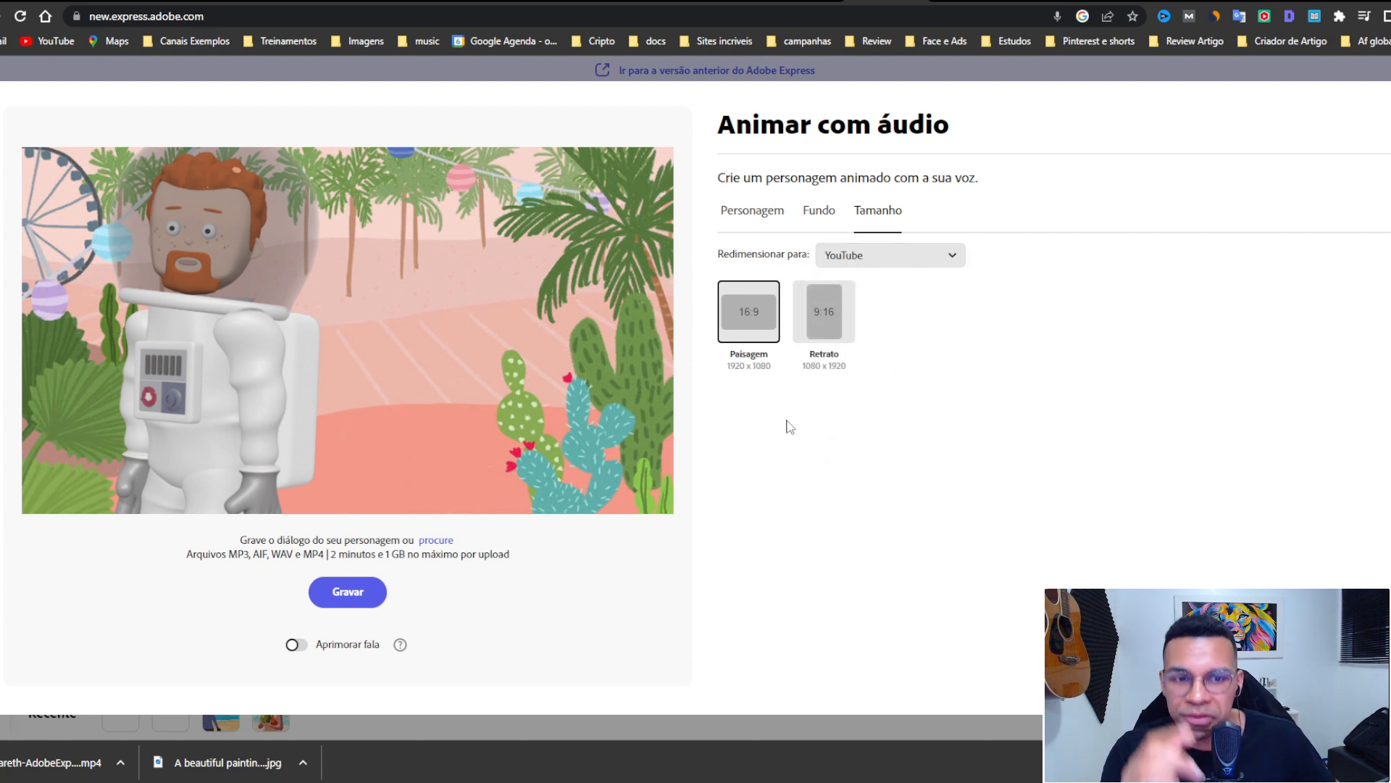
Open the downloaded MP4 video of the Gareth animation
{"action": "left_click", "coordinate": [30, 765]}
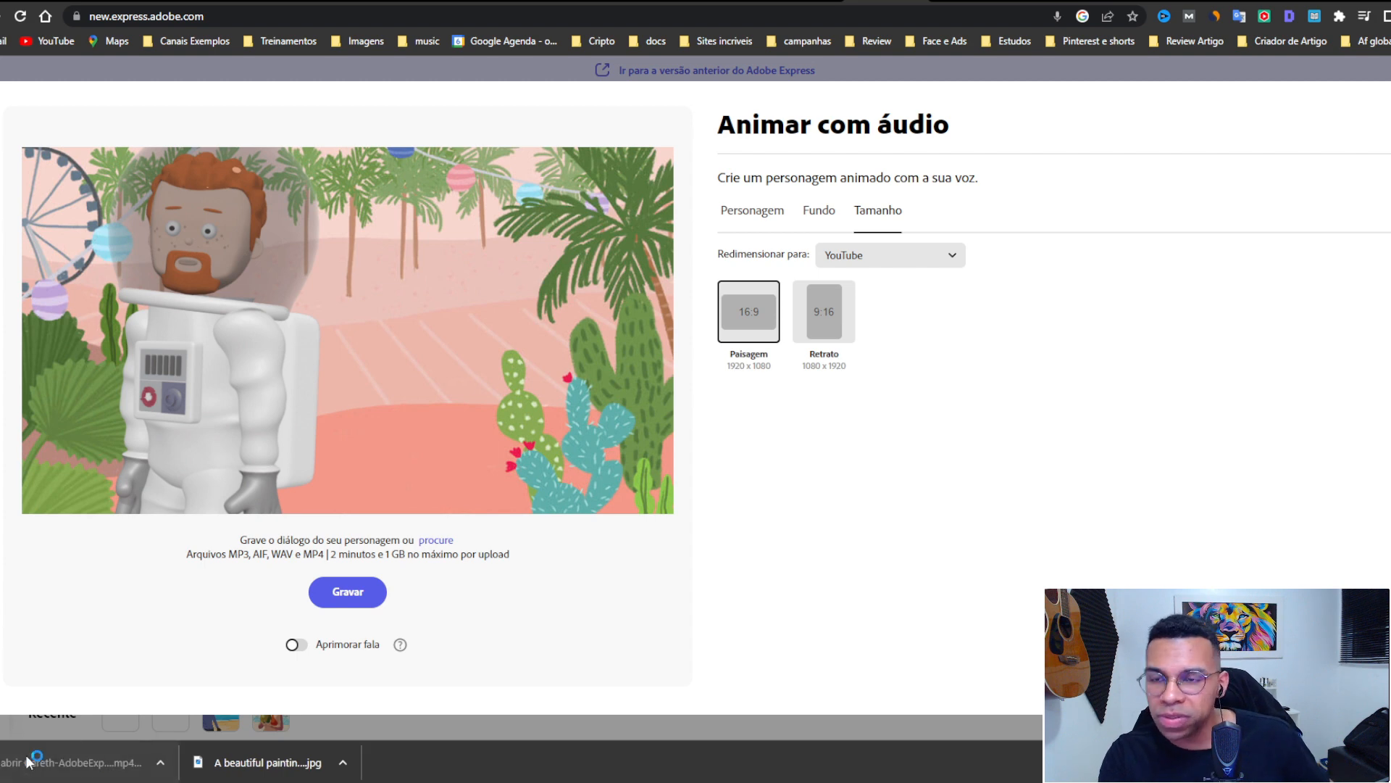